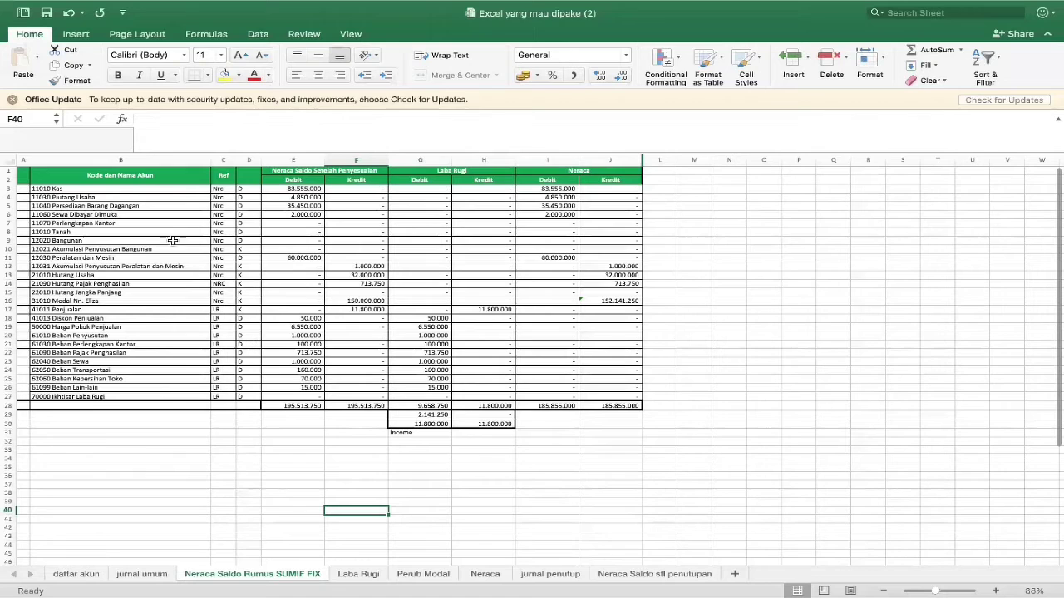
Review the trial balance column headings and the account reference formula in B3.
{"action": "left_click", "coordinate": [131, 177]}
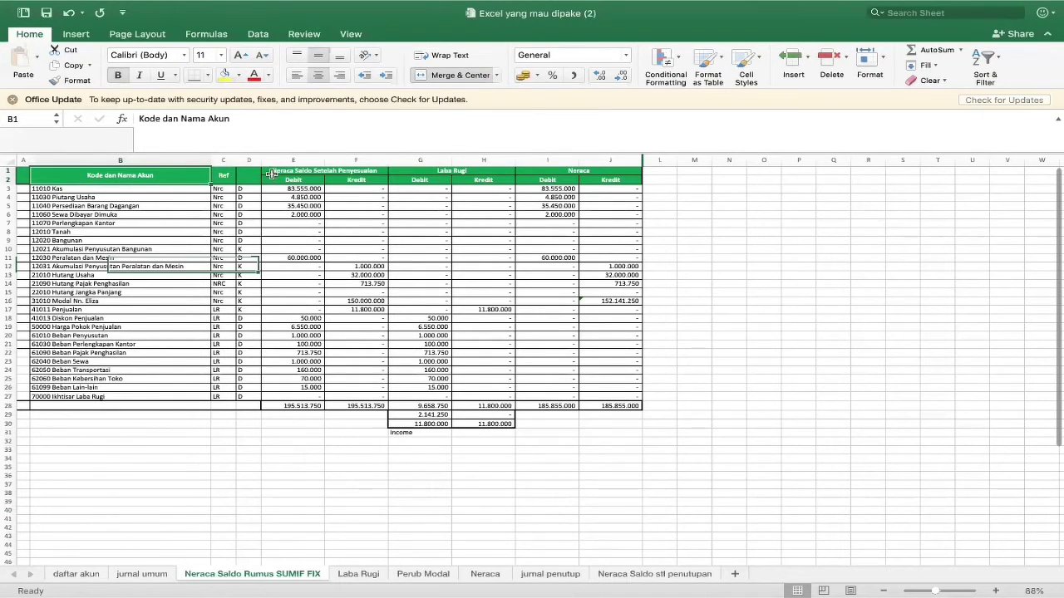
{"action": "left_click", "coordinate": [318, 172]}
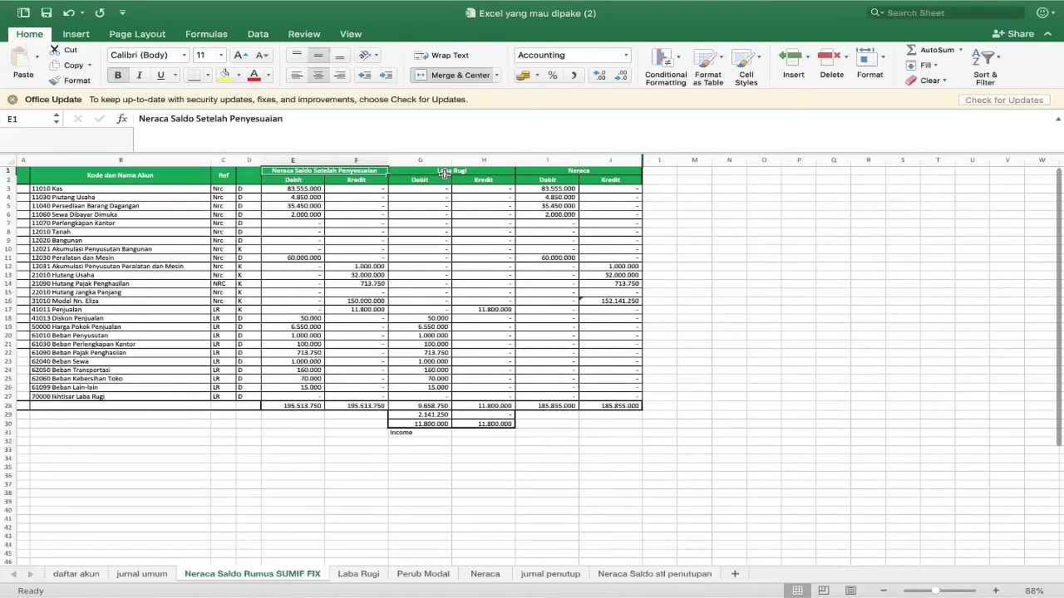
{"action": "left_click", "coordinate": [123, 188]}
{"action": "key", "text": "Up"}
{"action": "left_click", "coordinate": [126, 190]}
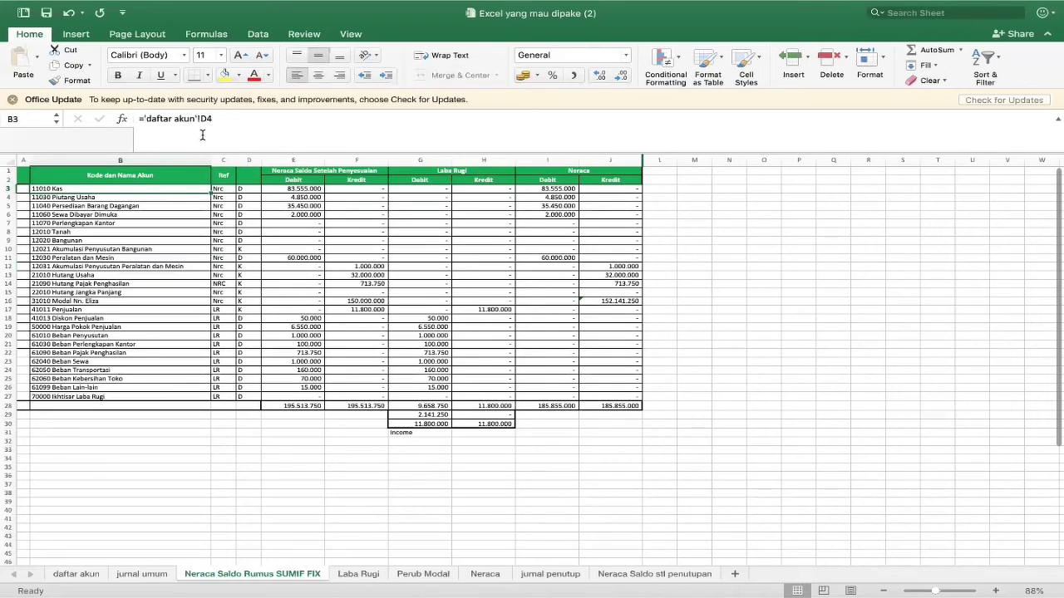
Check B3's source on the daftar akun sheet and fill its formula down the account column through B26.
{"action": "left_click", "coordinate": [92, 574]}
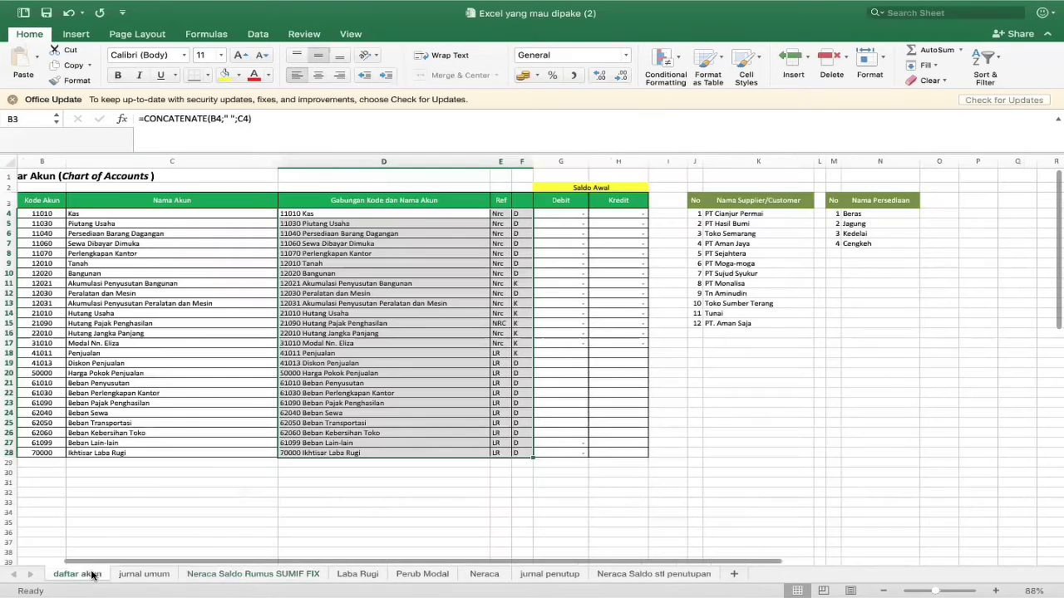
{"action": "left_click", "coordinate": [190, 222]}
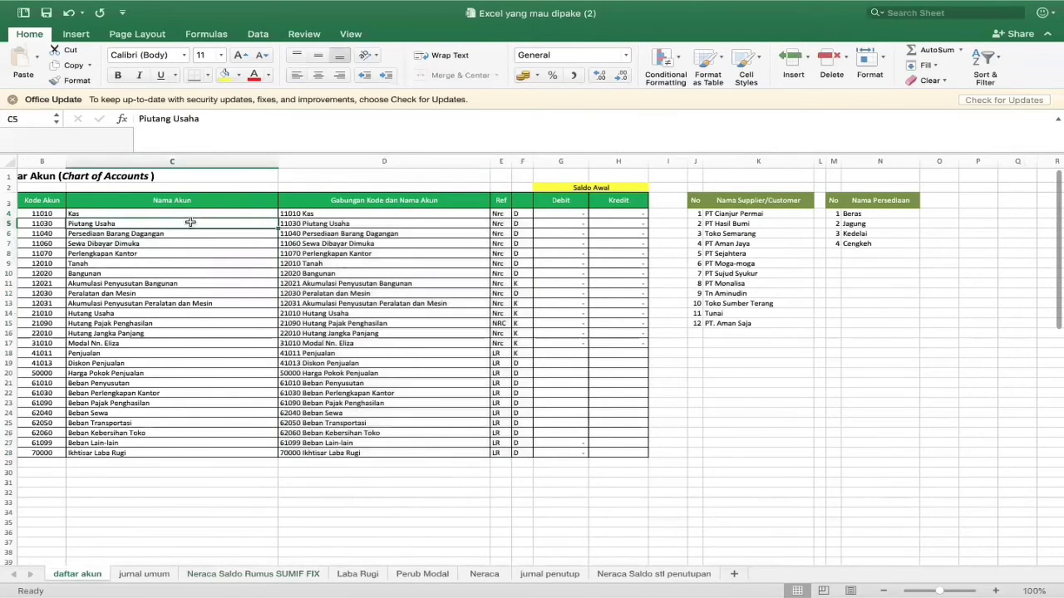
{"action": "left_click", "coordinate": [257, 574]}
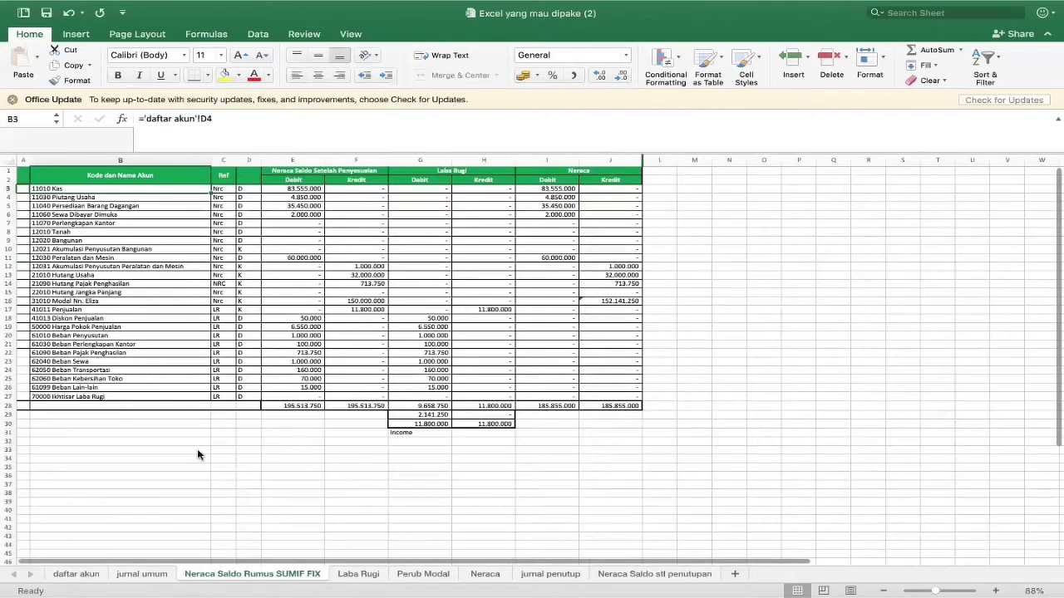
{"action": "left_click", "coordinate": [143, 118]}
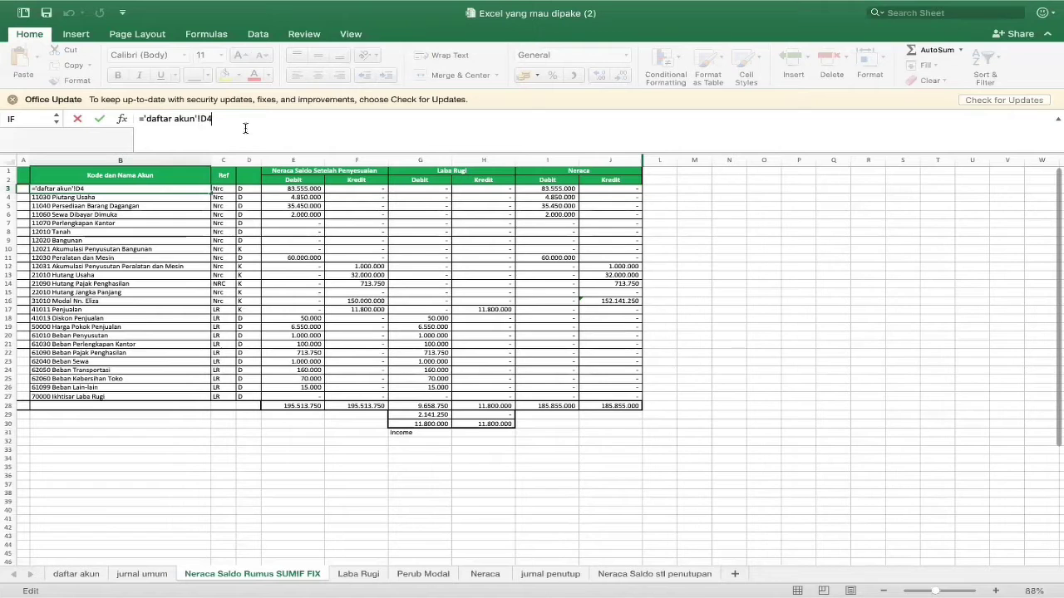
{"action": "left_click", "coordinate": [90, 577]}
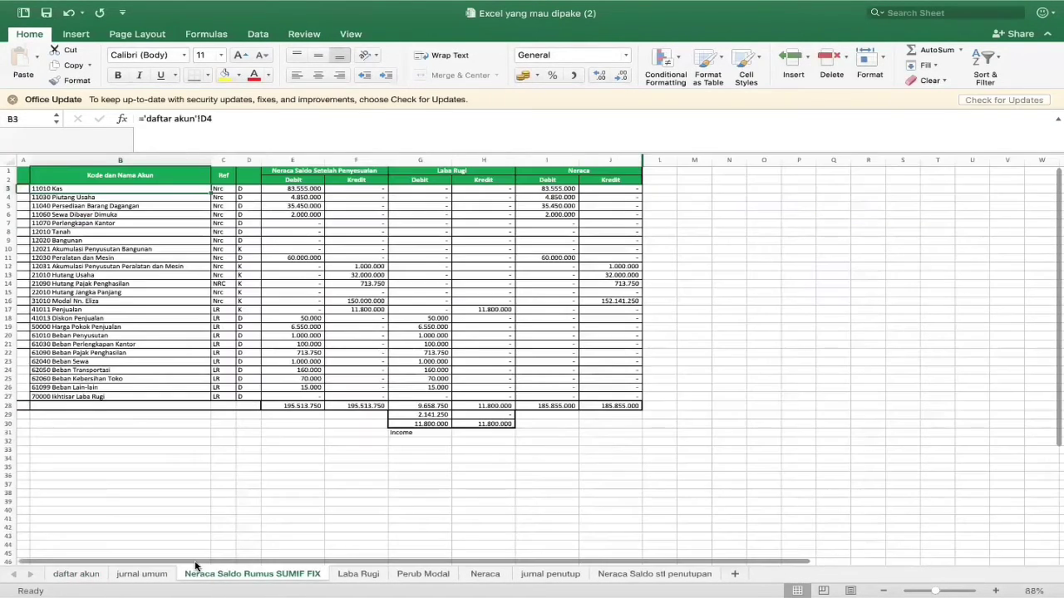
{"action": "left_click", "coordinate": [206, 574]}
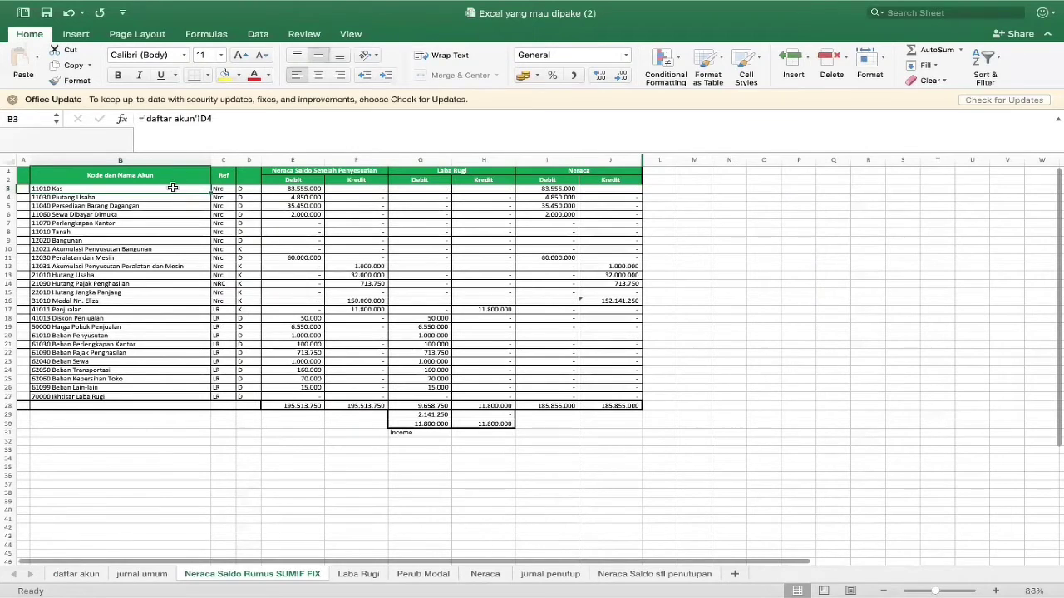
{"action": "left_click_drag", "start_coordinate": [211, 193], "coordinate": [204, 387]}
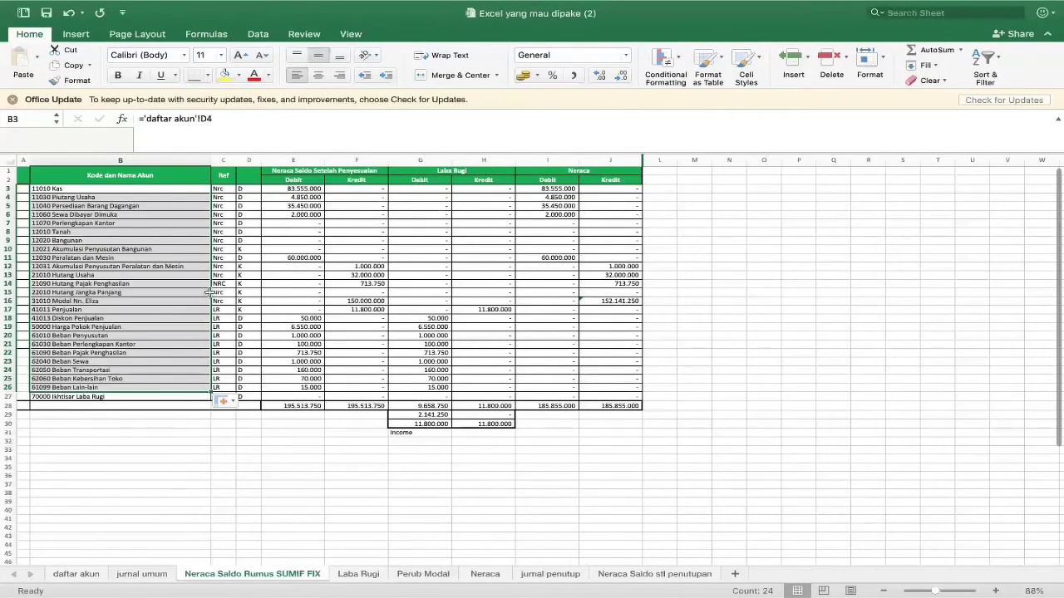
Examine the Ref formula in C3, going through its IF arguments and the VLOOKUP lookup value and table array.
{"action": "left_click", "coordinate": [221, 180]}
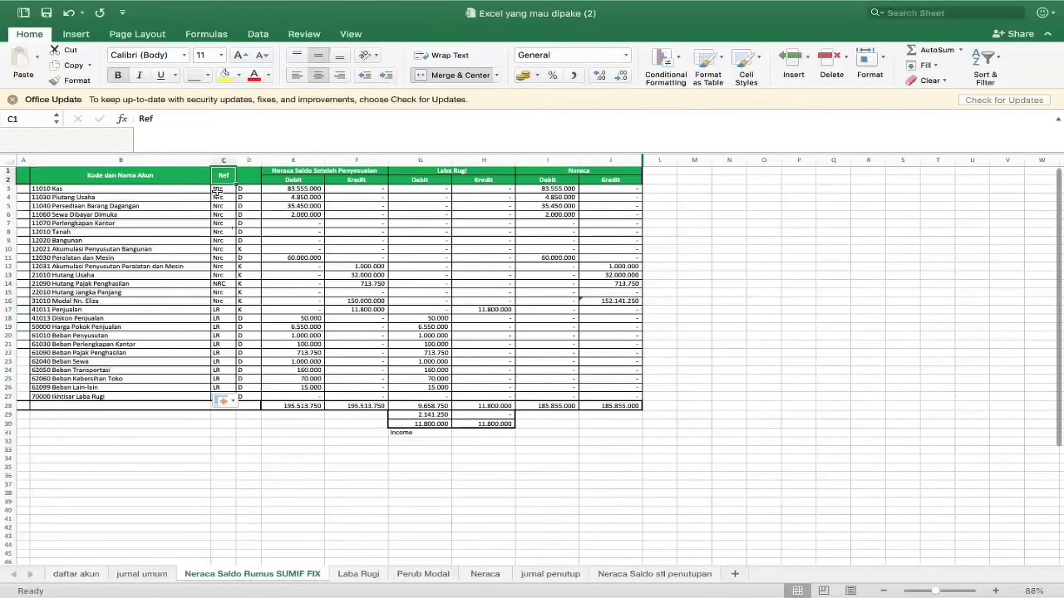
{"action": "left_click", "coordinate": [217, 189]}
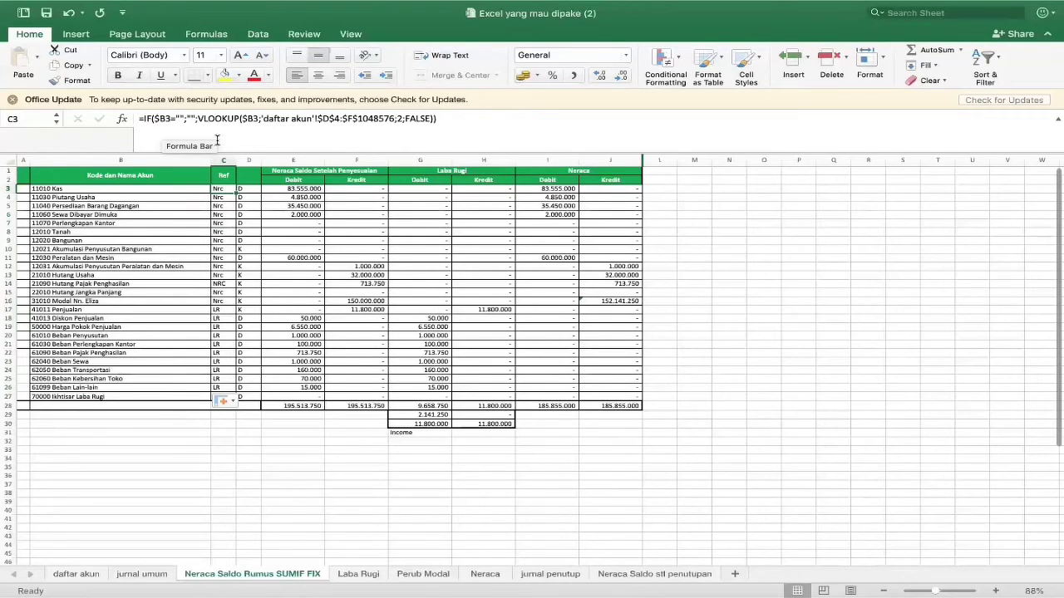
{"action": "left_click", "coordinate": [153, 118]}
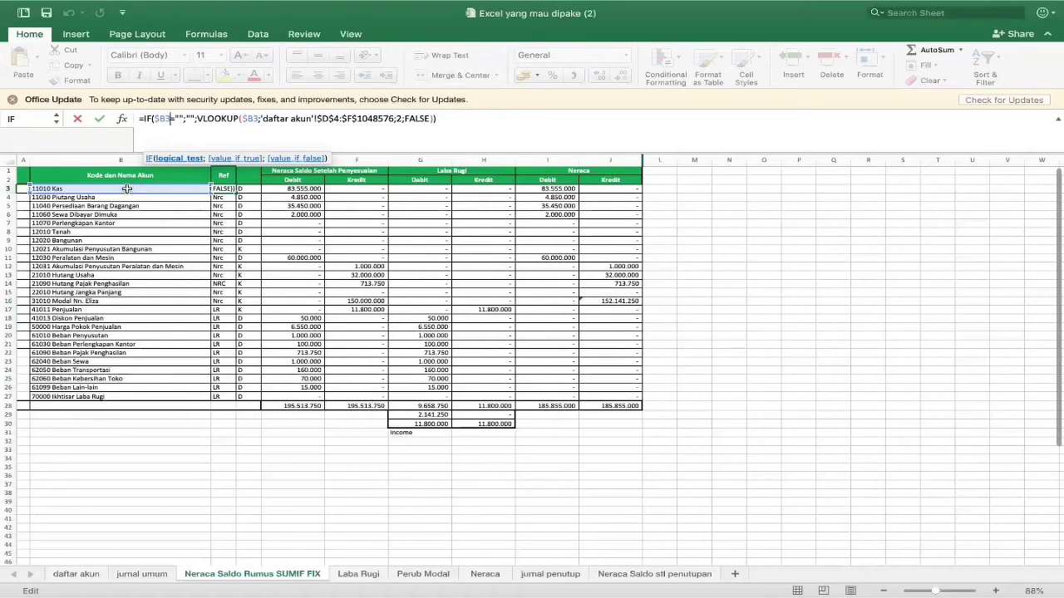
{"action": "left_click", "coordinate": [189, 118]}
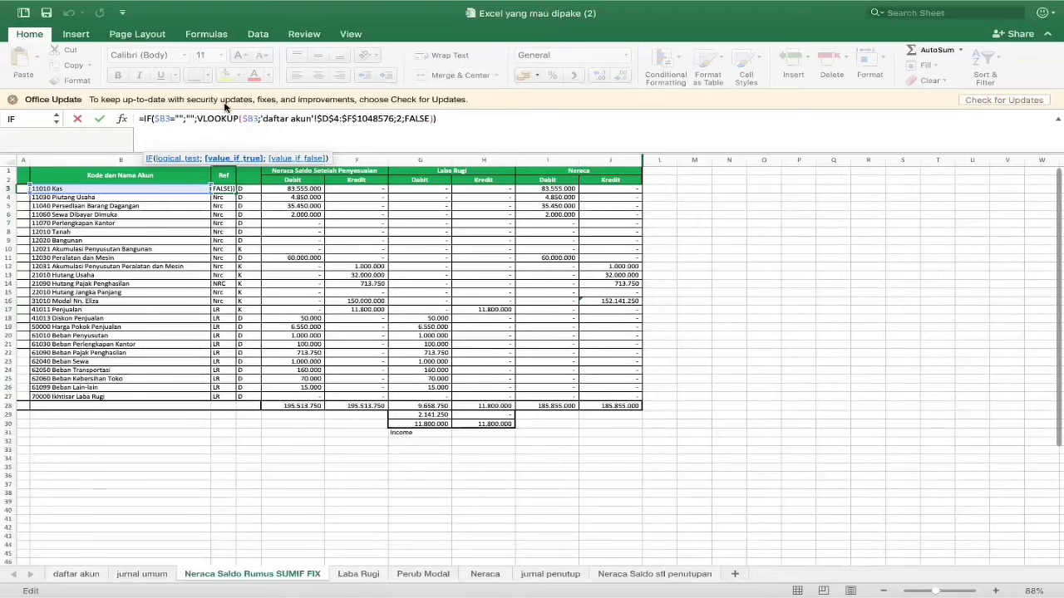
{"action": "left_click", "coordinate": [215, 111]}
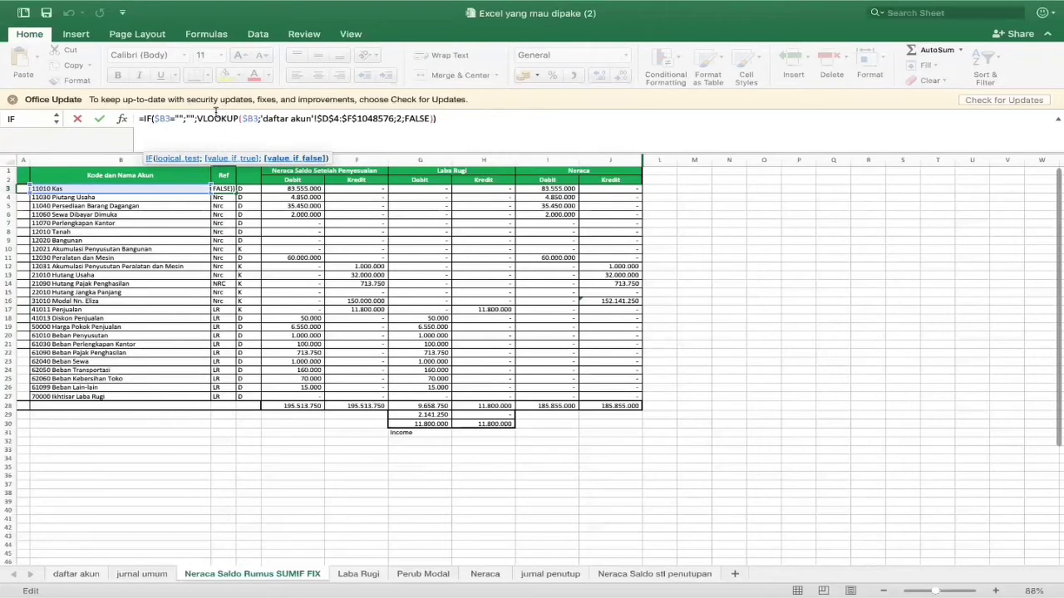
{"action": "left_click", "coordinate": [257, 118]}
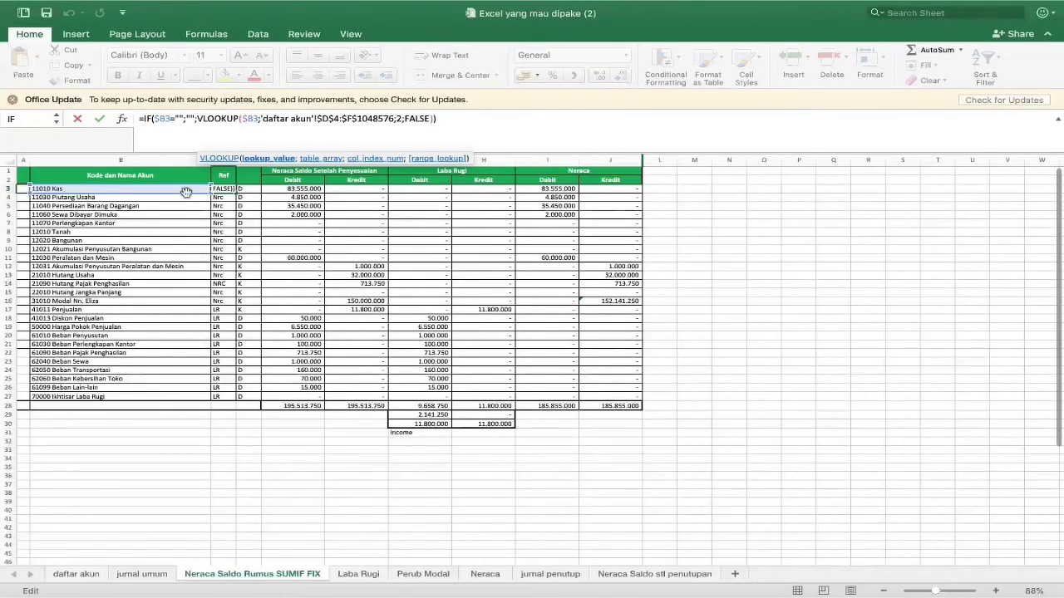
{"action": "left_click", "coordinate": [299, 119]}
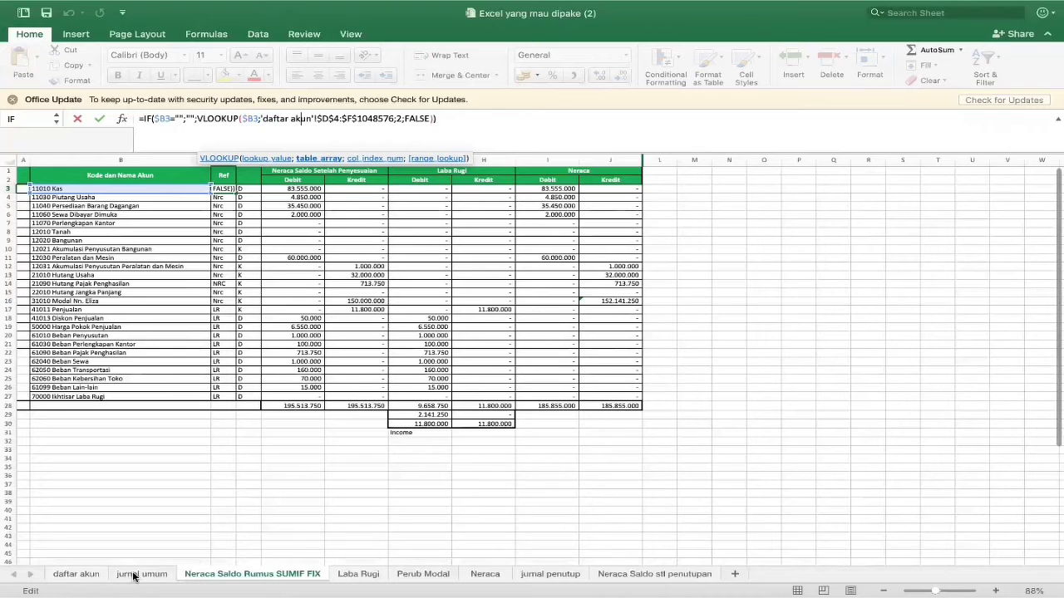
Select the lookup table D4:F28 on the daftar akun sheet and return to the Neraca Saldo Rumus SUMIF FIX sheet.
{"action": "left_click", "coordinate": [77, 574]}
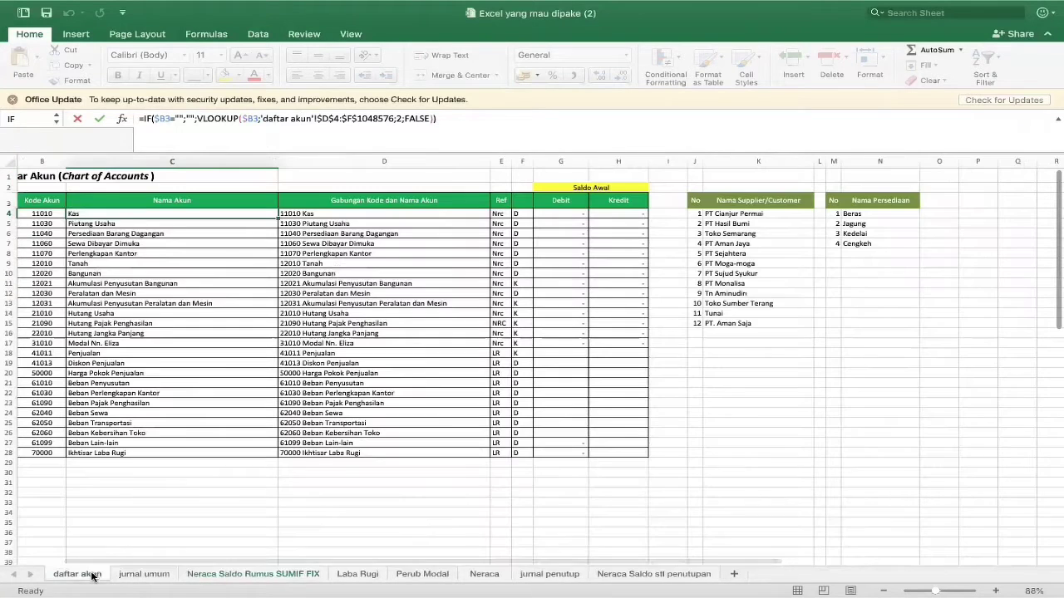
{"action": "key", "text": "Escape"}
{"action": "left_click_drag", "start_coordinate": [346, 216], "coordinate": [522, 453]}
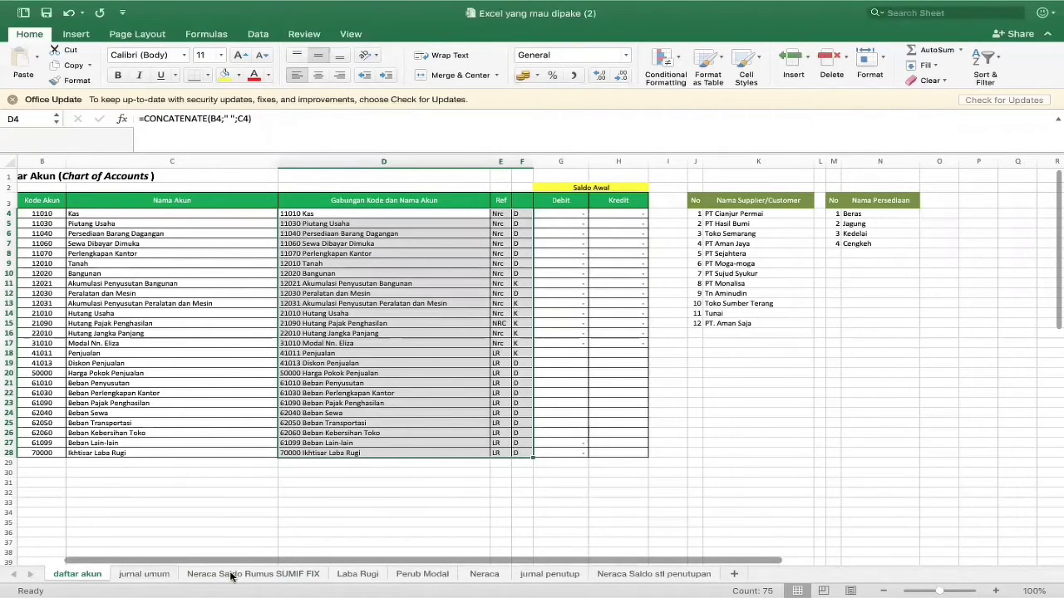
{"action": "left_click", "coordinate": [232, 575]}
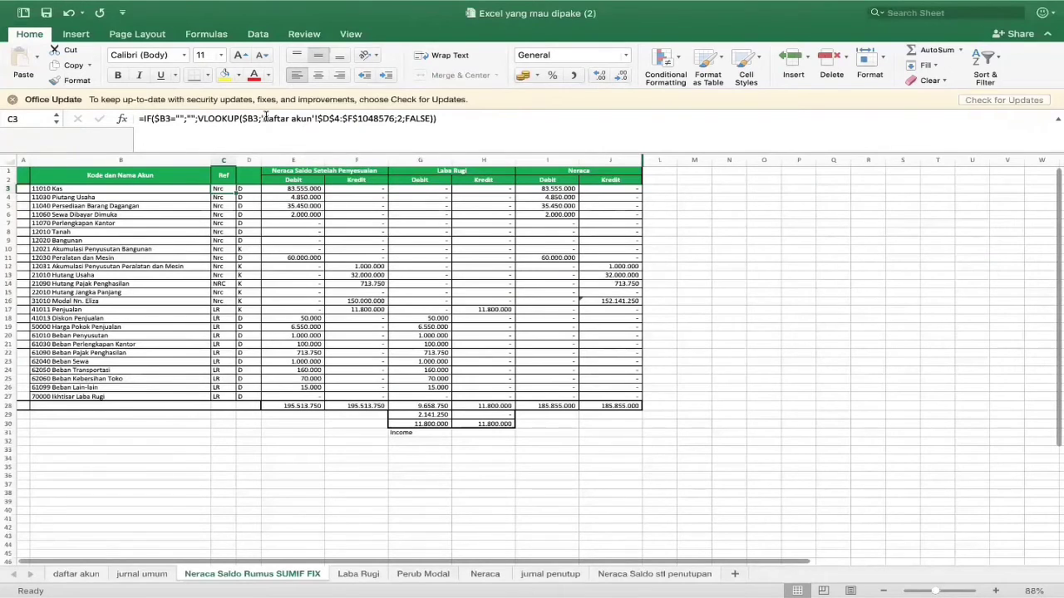
Compare the column index in C3's VLOOKUP with the Ref column on the daftar akun sheet.
{"action": "left_click", "coordinate": [405, 118]}
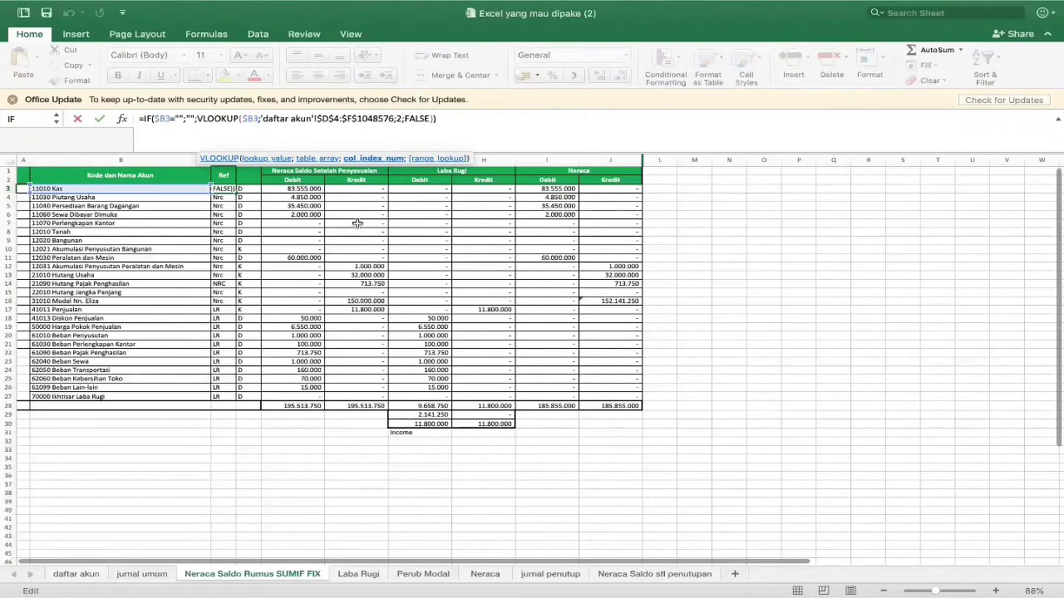
{"action": "key", "text": "Return"}
{"action": "left_click", "coordinate": [82, 575]}
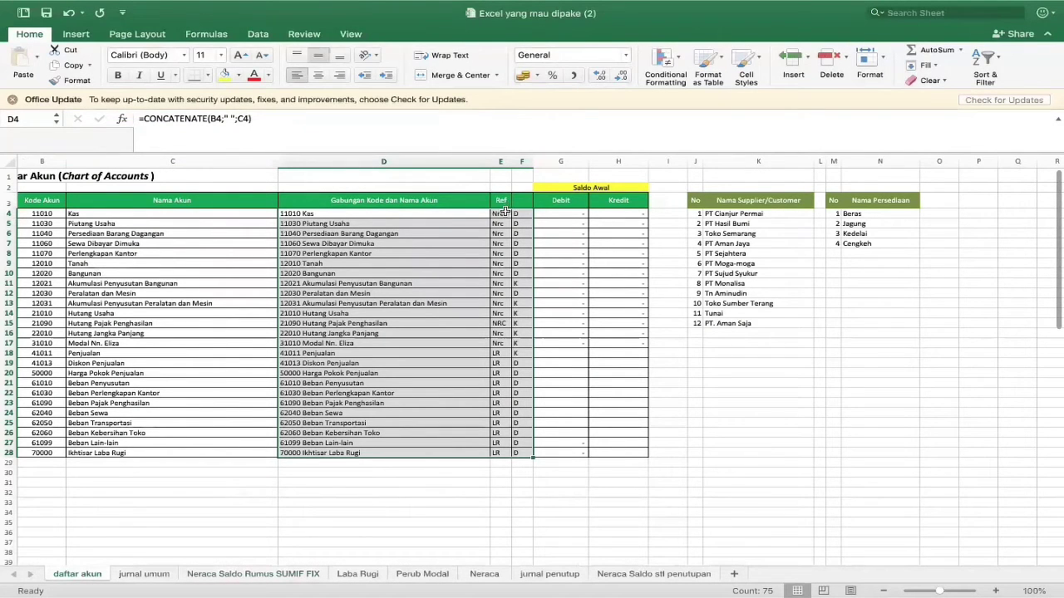
{"action": "left_click", "coordinate": [501, 213]}
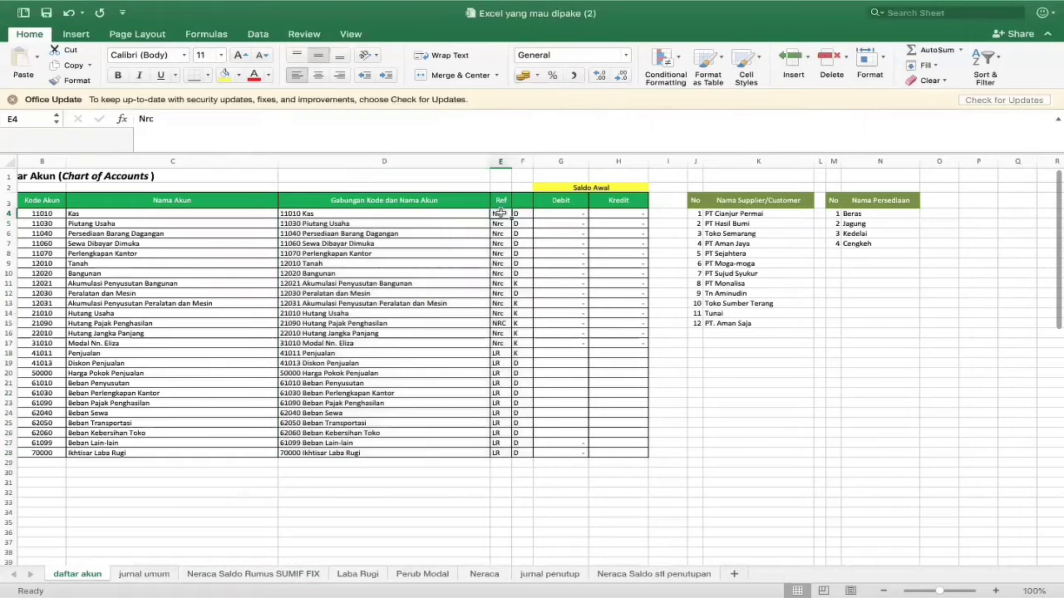
{"action": "left_click", "coordinate": [249, 574]}
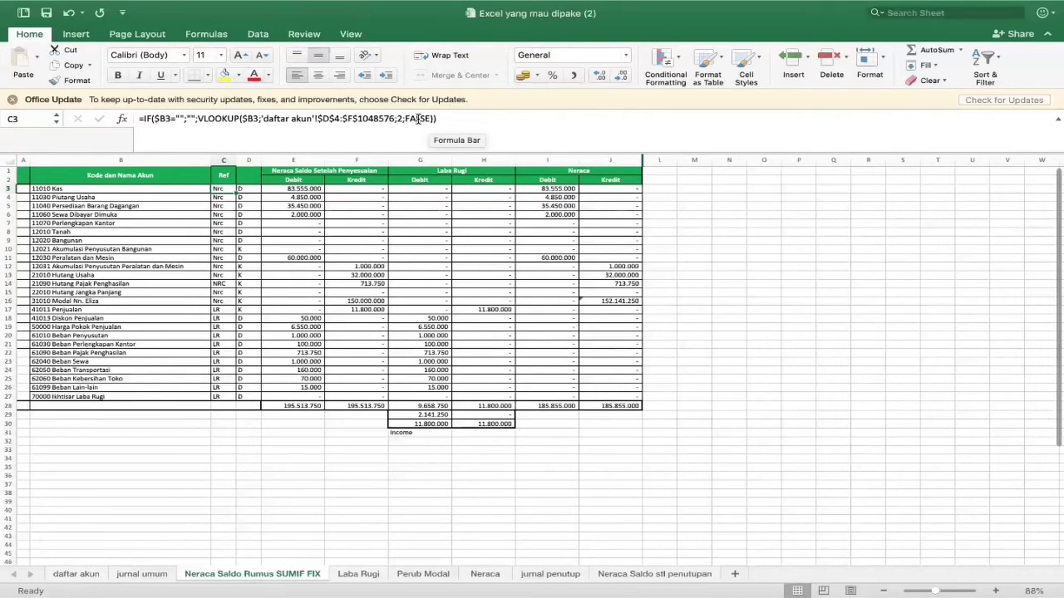
Fill the Ref formula from C3 down through C27 and inspect the copied formula in C18.
{"action": "left_click", "coordinate": [217, 197]}
{"action": "left_click", "coordinate": [223, 188]}
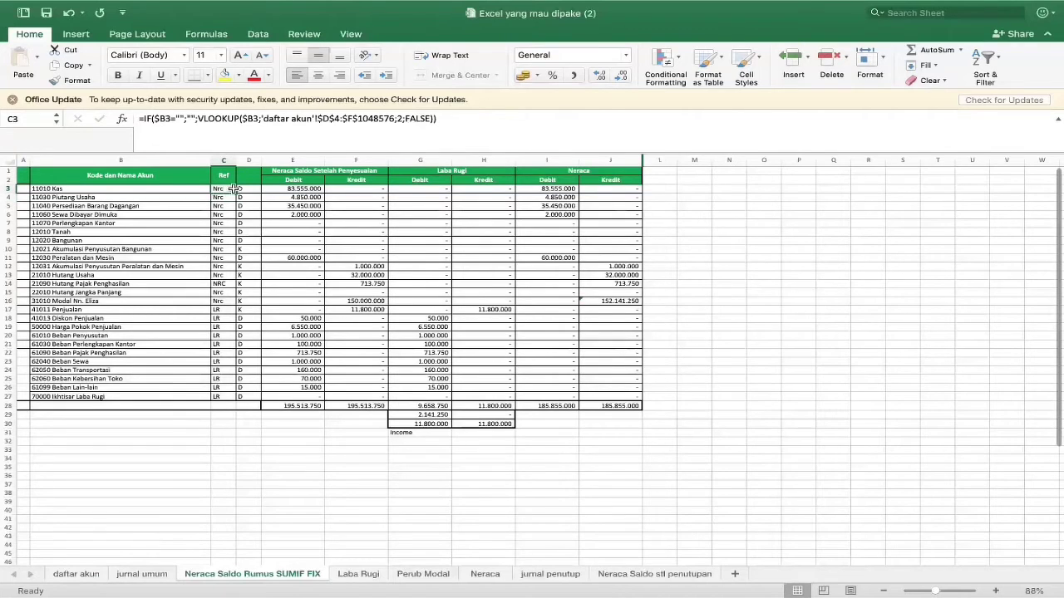
{"action": "left_click_drag", "start_coordinate": [236, 192], "coordinate": [227, 399]}
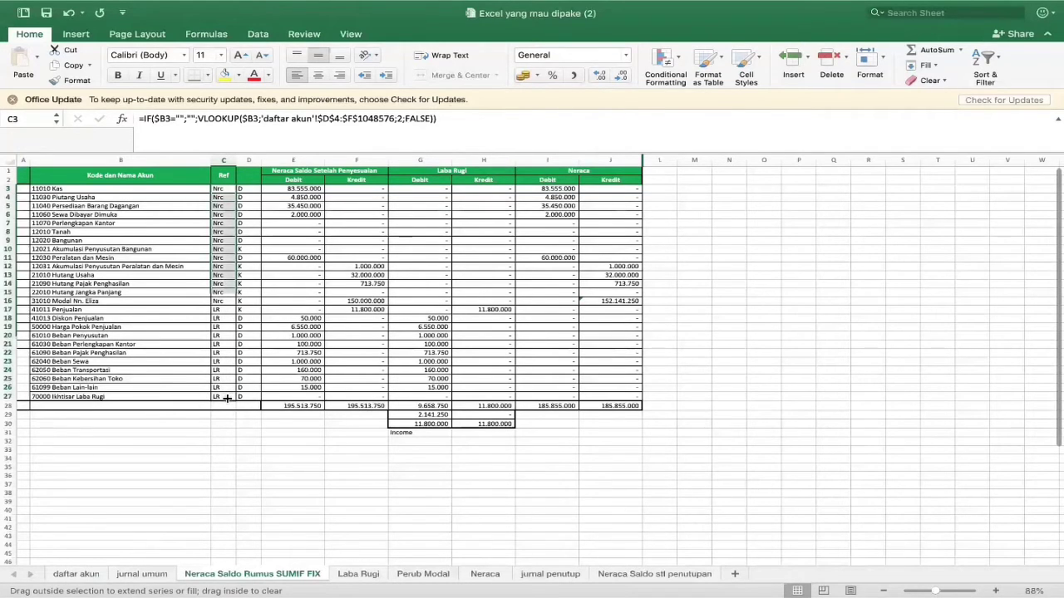
{"action": "left_click", "coordinate": [220, 319]}
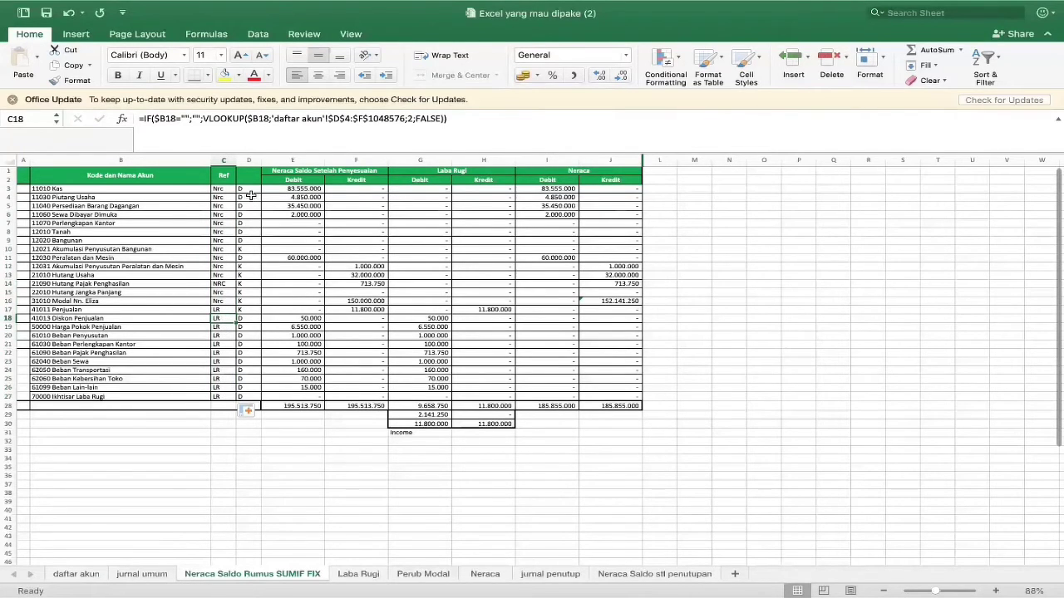
Examine the column index in D3's VLOOKUP and its matching column beside Ref on the daftar akun sheet.
{"action": "left_click", "coordinate": [250, 191]}
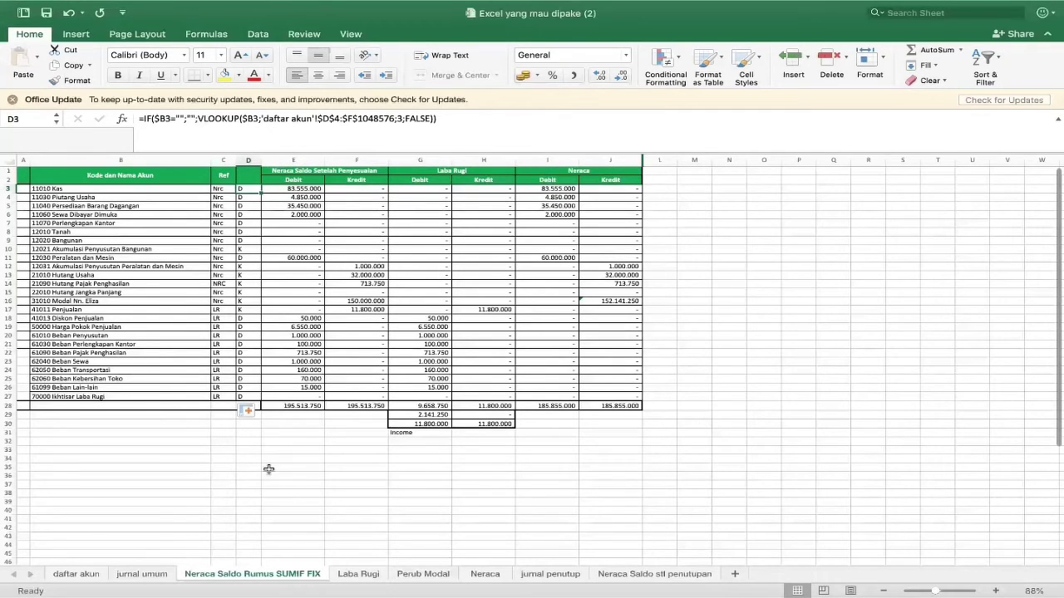
{"action": "left_click", "coordinate": [407, 117]}
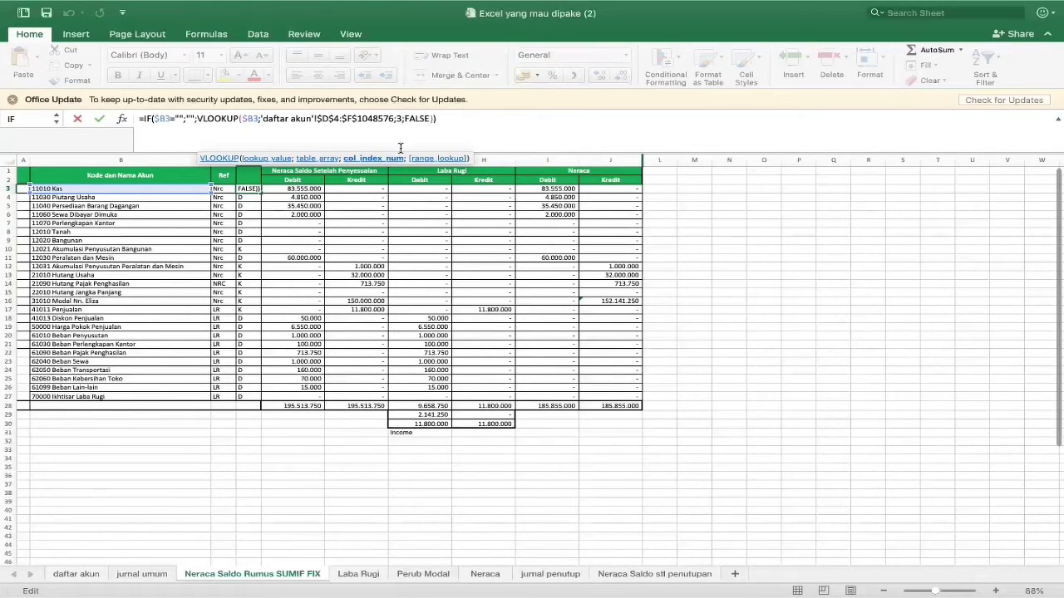
{"action": "left_click", "coordinate": [79, 574]}
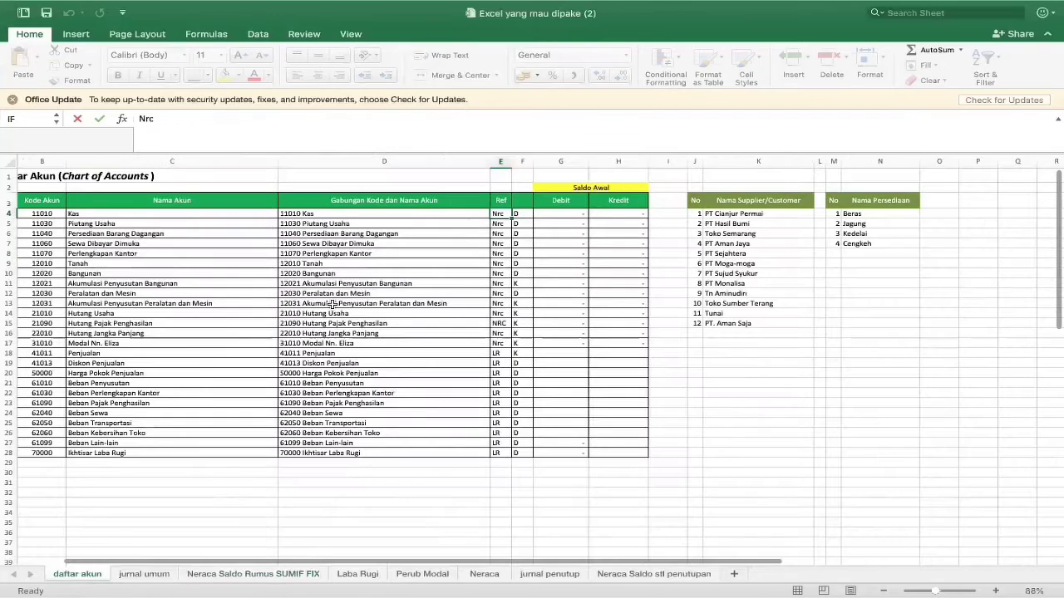
{"action": "left_click", "coordinate": [525, 199]}
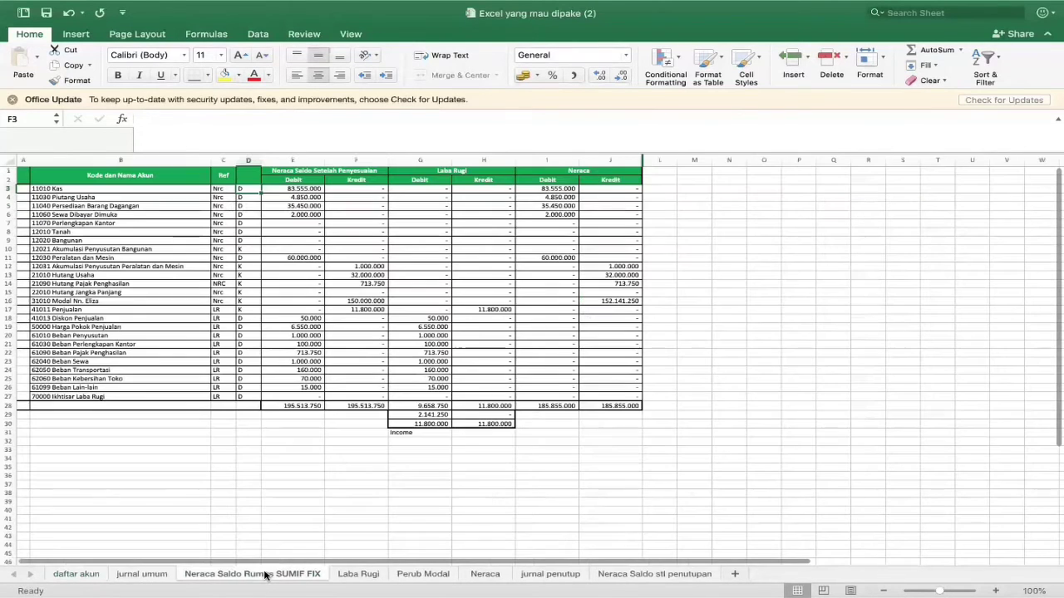
{"action": "left_click", "coordinate": [270, 574]}
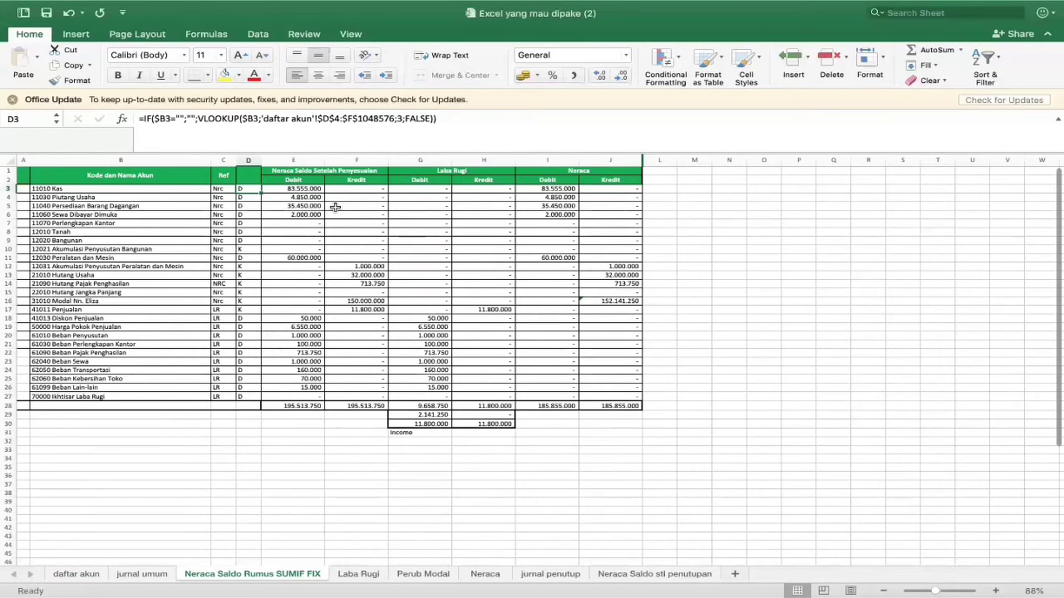
Examine the IF condition and the true-value SUMIF in E3's debit formula under Neraca Saldo Setelah Penyesuaian.
{"action": "left_click", "coordinate": [353, 170]}
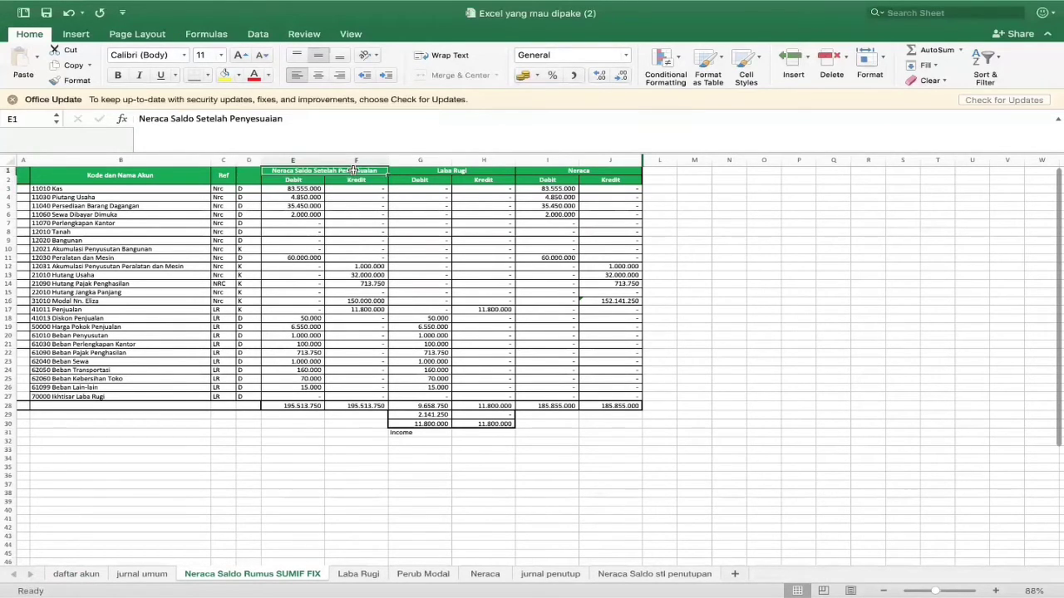
{"action": "left_click", "coordinate": [306, 189]}
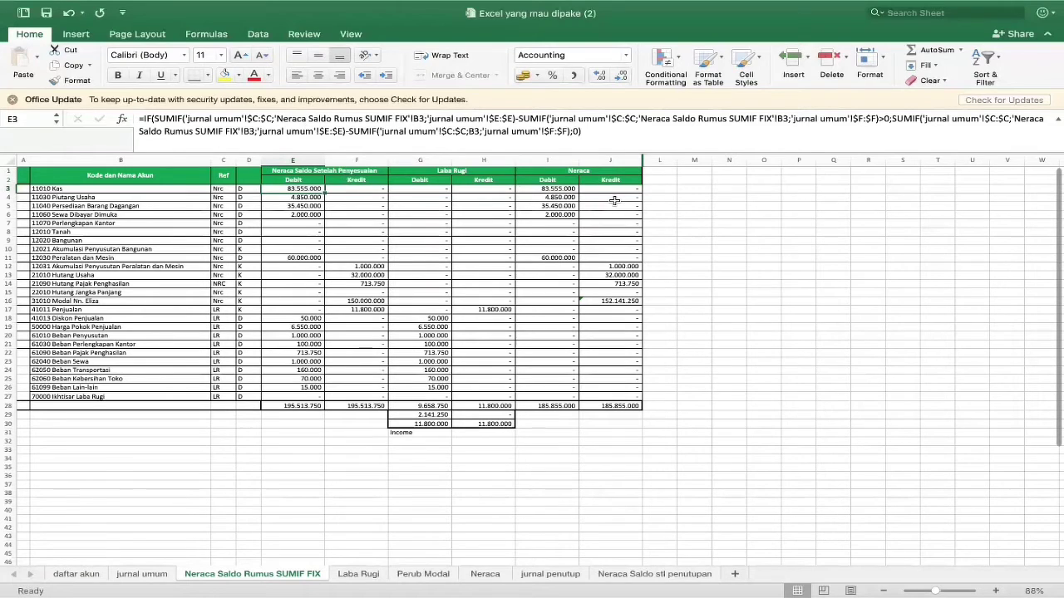
{"action": "left_click", "coordinate": [166, 118]}
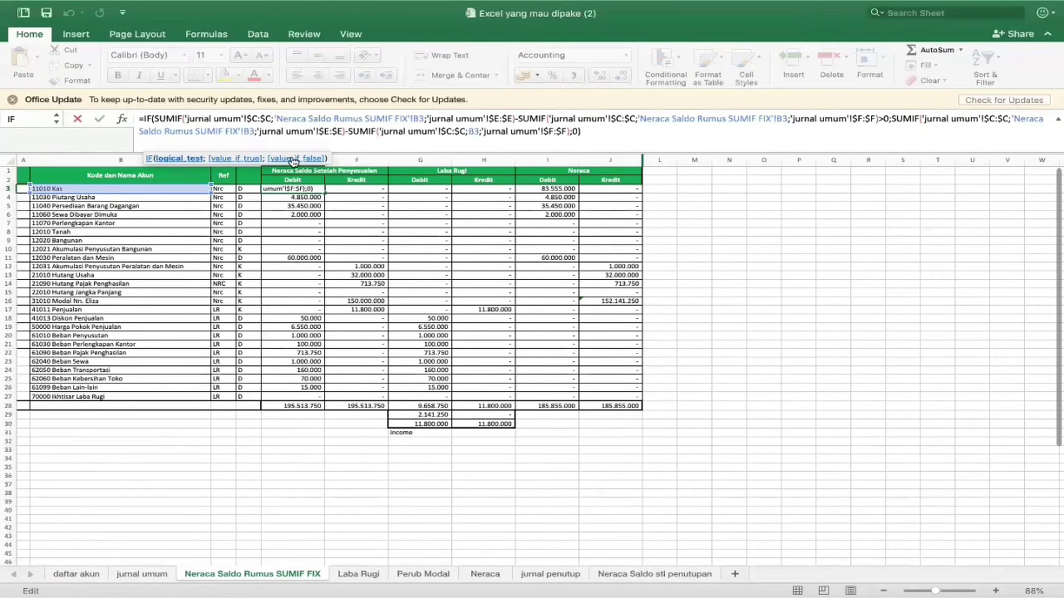
{"action": "left_click", "coordinate": [208, 118]}
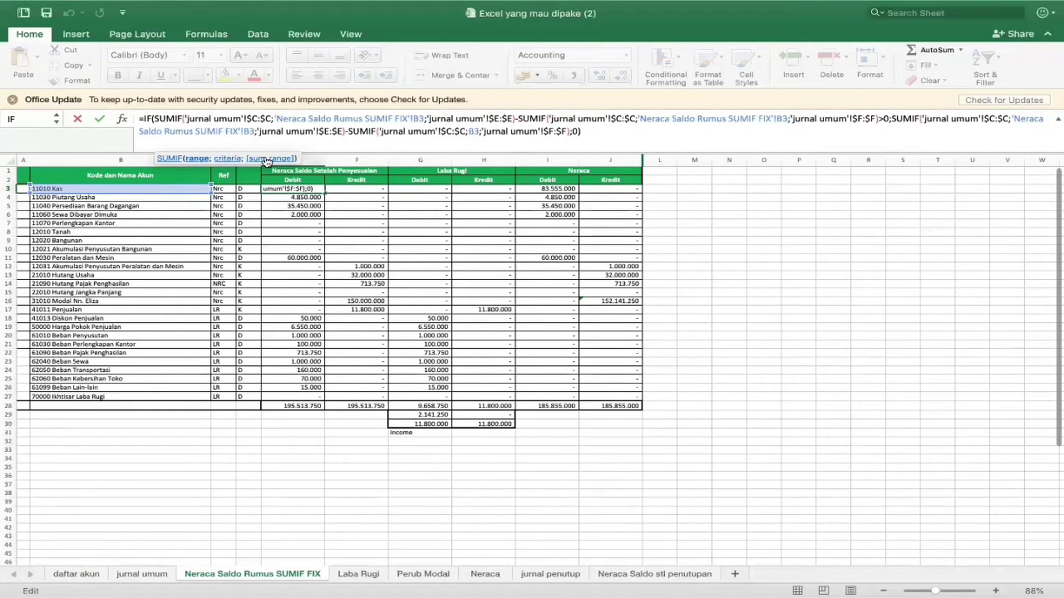
{"action": "left_click", "coordinate": [170, 118]}
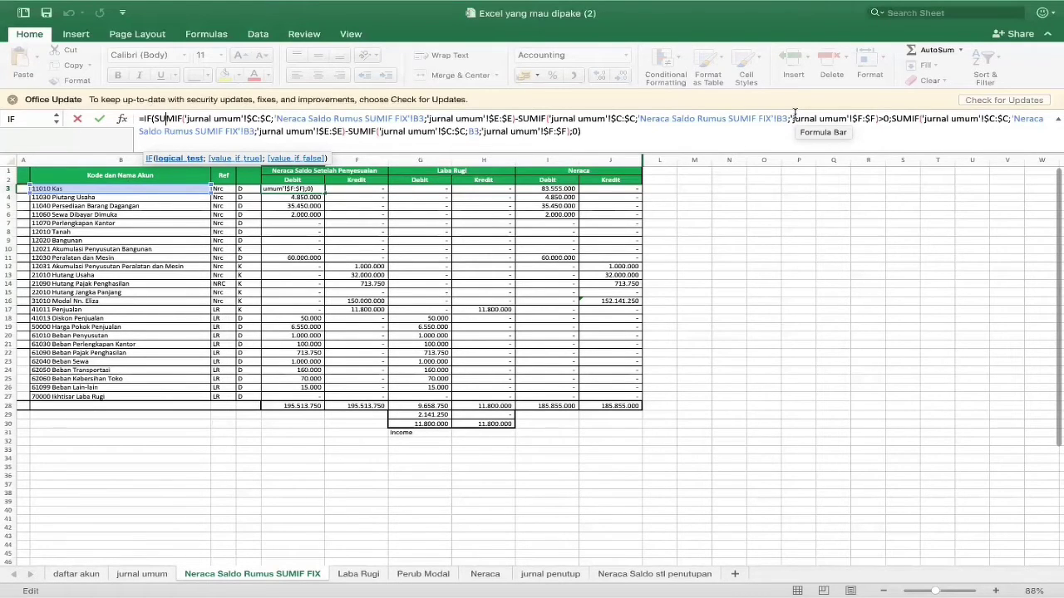
{"action": "left_click", "coordinate": [939, 121]}
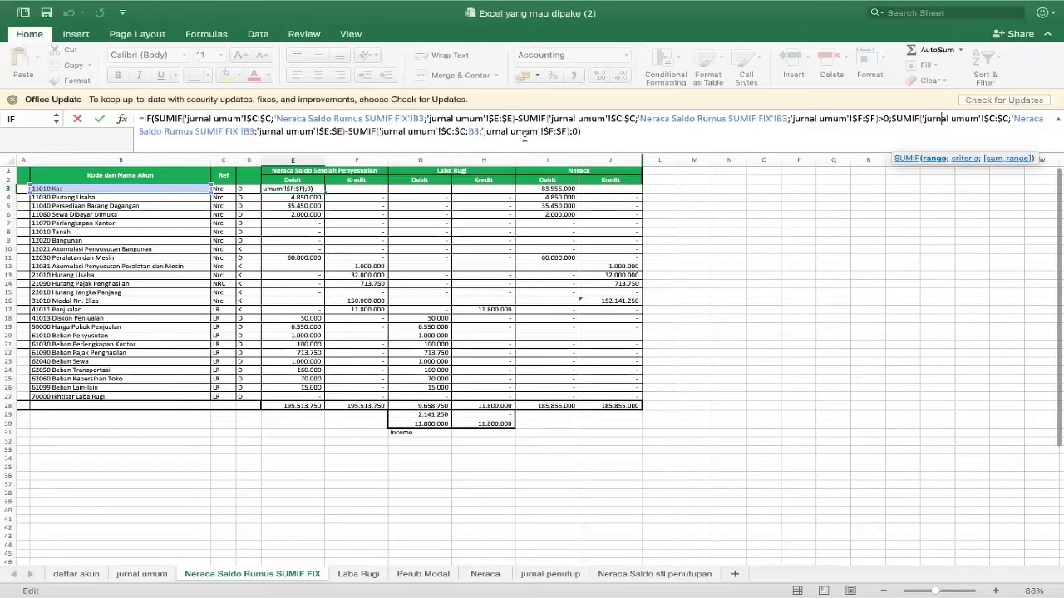
View the jurnal umum sheet that E3's formula references, return to Neraca Saldo Rumus SUMIF FIX and close the formula.
{"action": "left_click", "coordinate": [143, 574]}
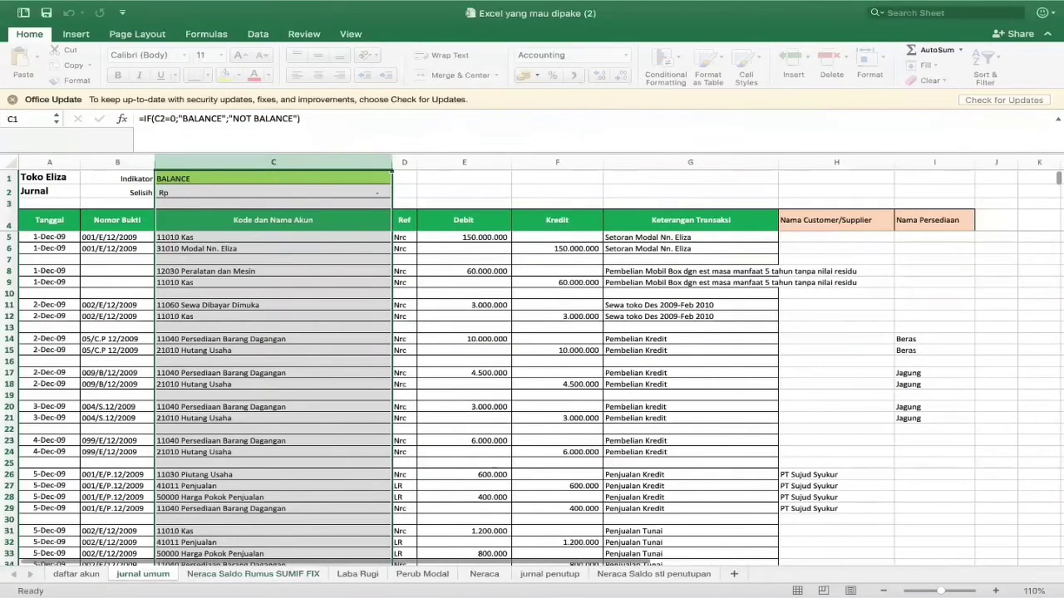
{"action": "left_click", "coordinate": [245, 574]}
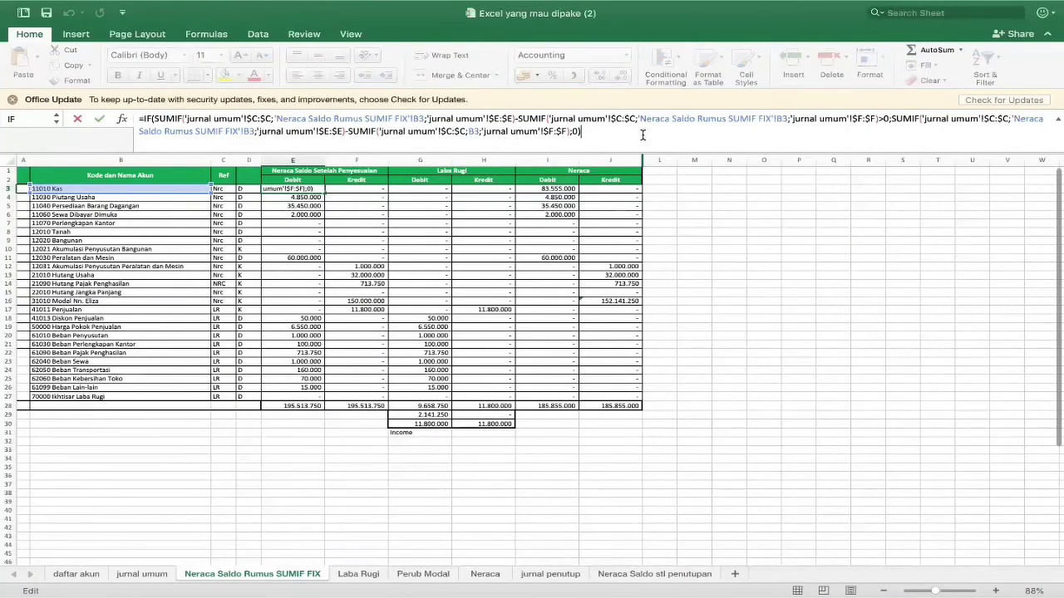
{"action": "key", "text": "Return"}
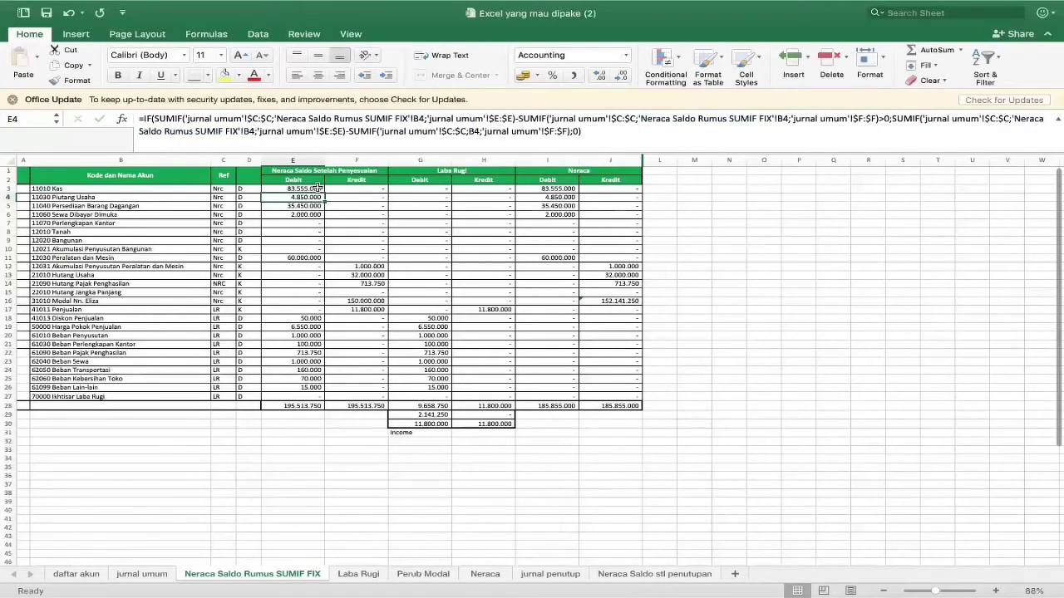
Compare the range argument of E3's first SUMIF with the Kode dan Nama Akun column on the jurnal umum sheet.
{"action": "left_click", "coordinate": [283, 189]}
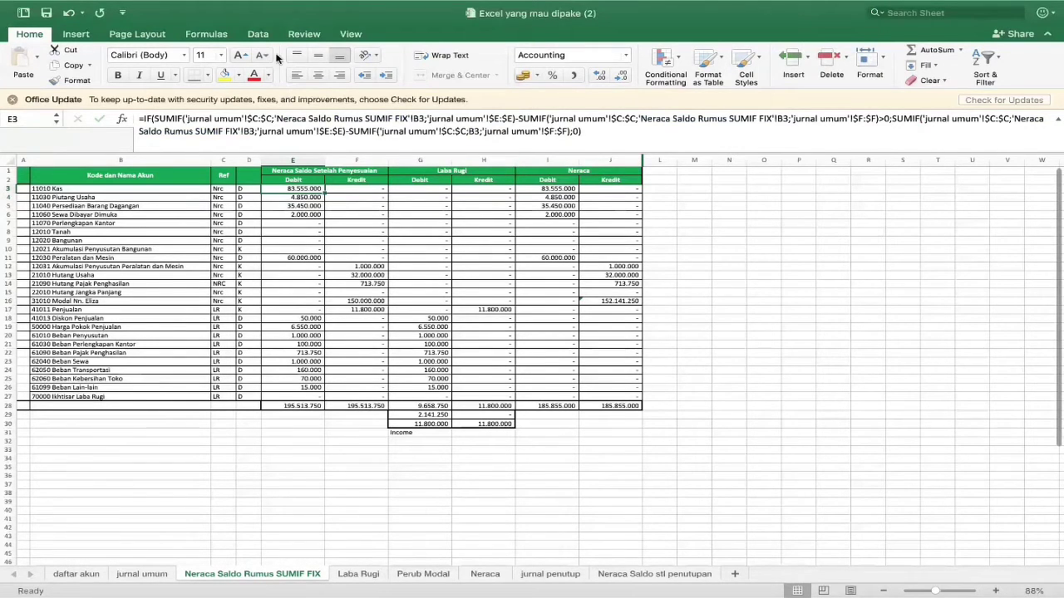
{"action": "left_click", "coordinate": [173, 118]}
{"action": "left_click", "coordinate": [207, 118]}
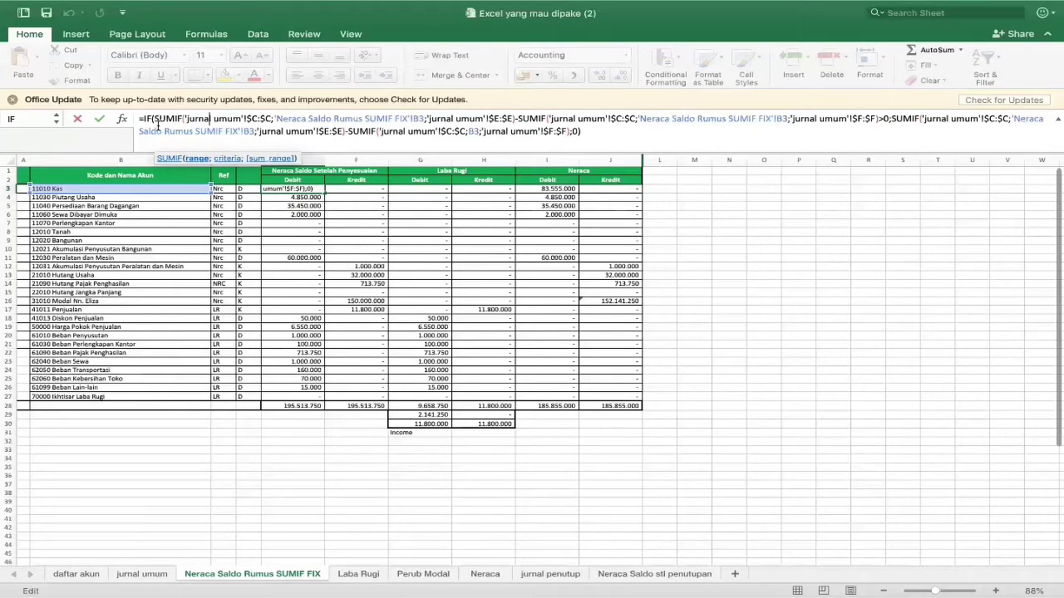
{"action": "left_click", "coordinate": [158, 576]}
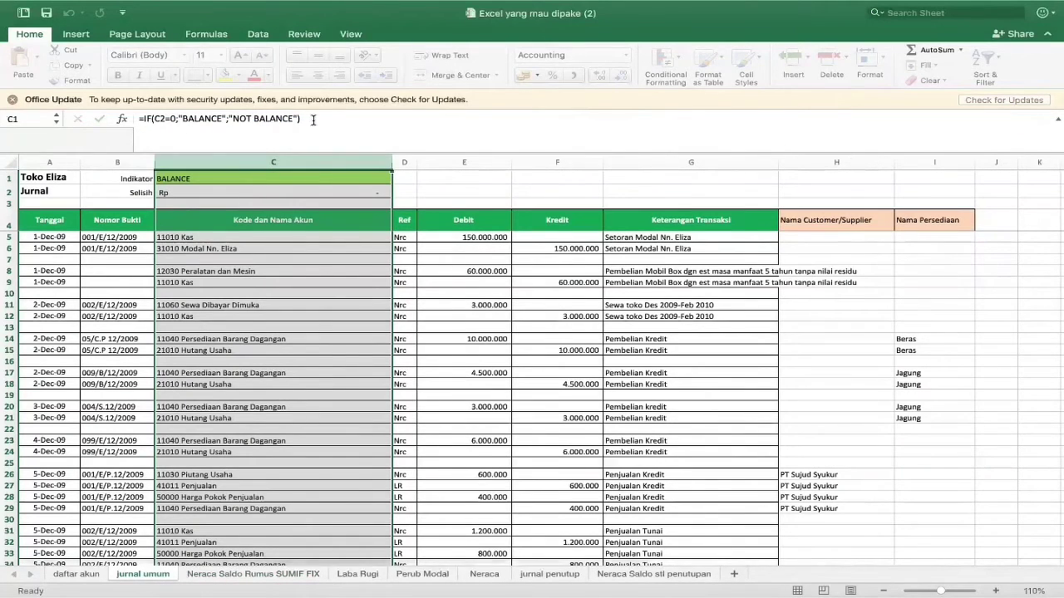
{"action": "left_click", "coordinate": [300, 160]}
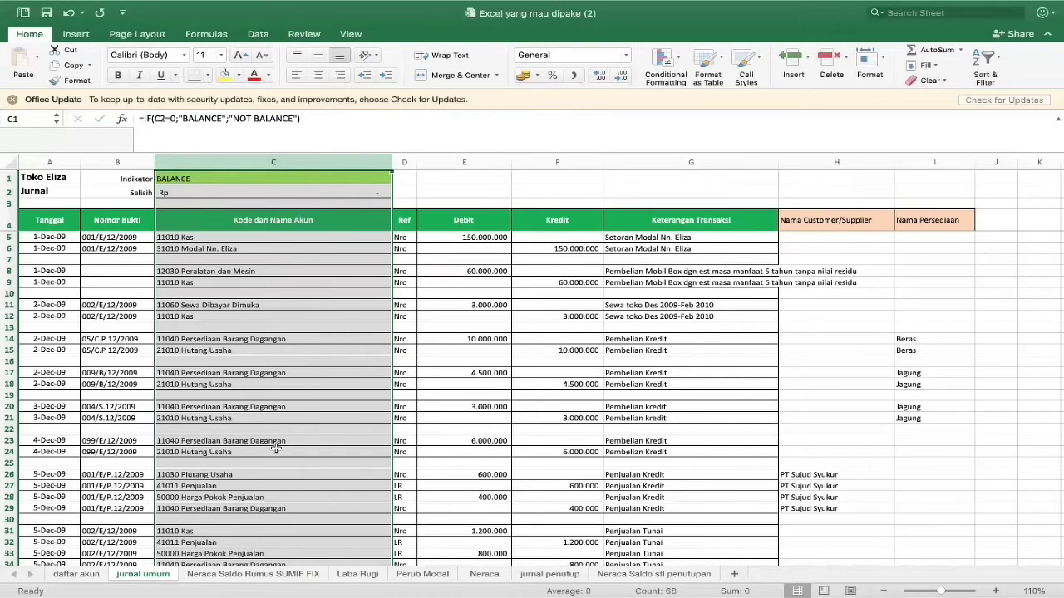
{"action": "left_click", "coordinate": [264, 578]}
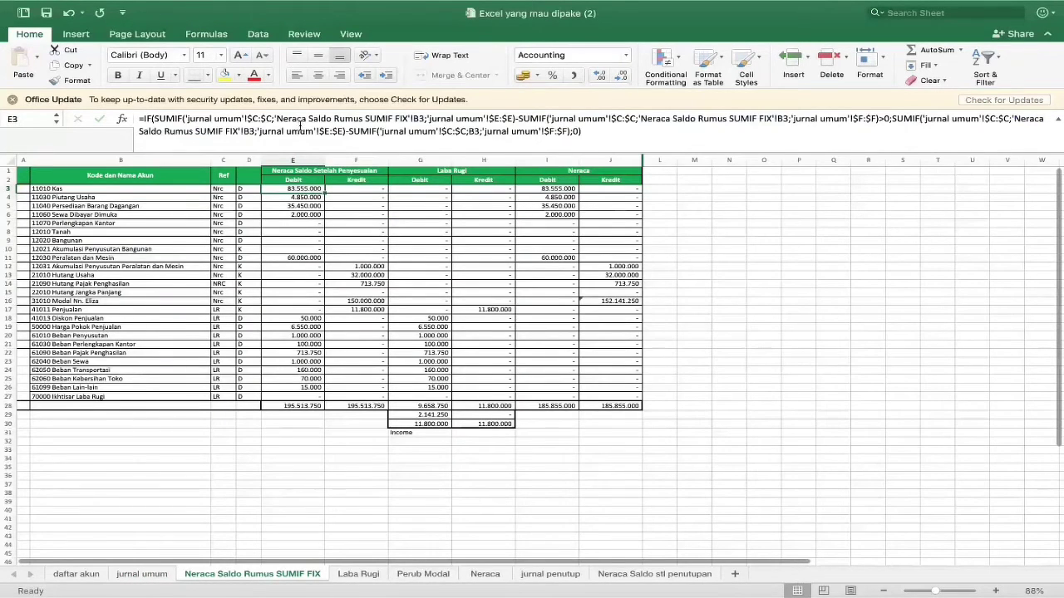
Check the criteria argument in E3's first SUMIF and the Debit column on the jurnal umum sheet.
{"action": "left_click", "coordinate": [296, 124]}
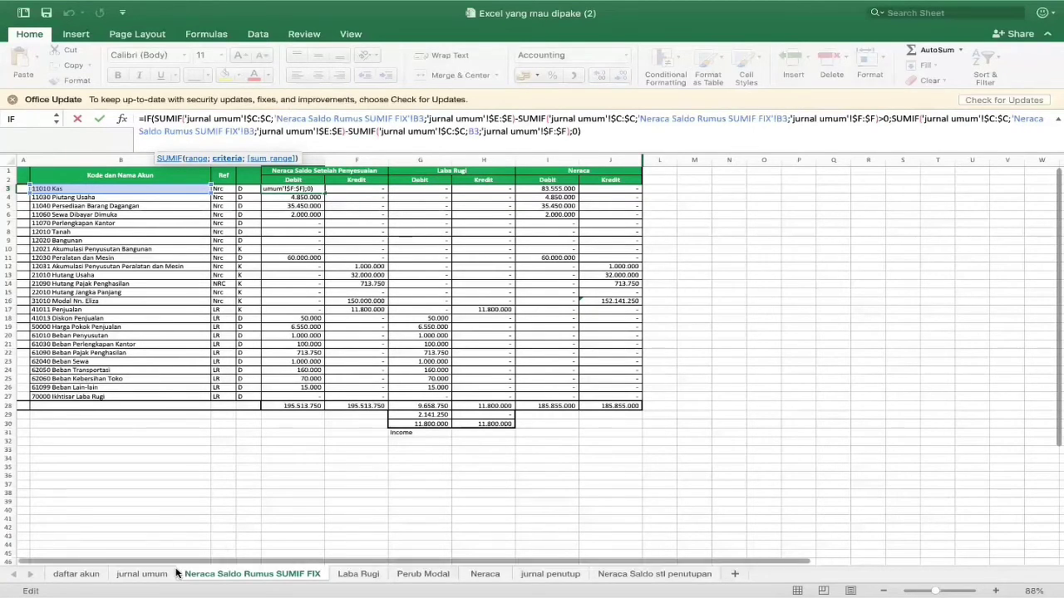
{"action": "left_click", "coordinate": [142, 575]}
{"action": "left_click", "coordinate": [473, 164]}
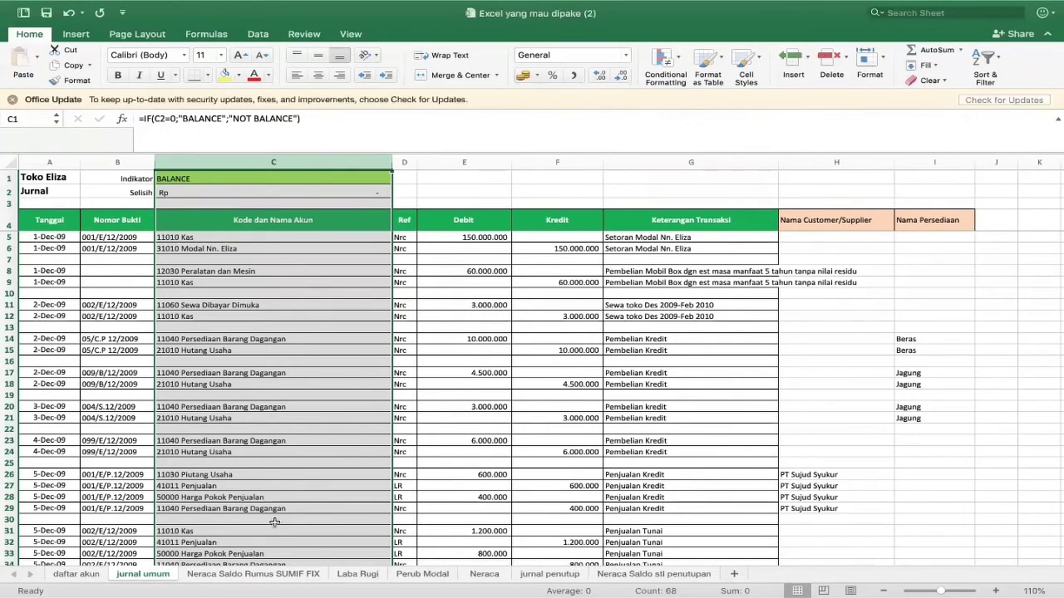
{"action": "left_click", "coordinate": [272, 574]}
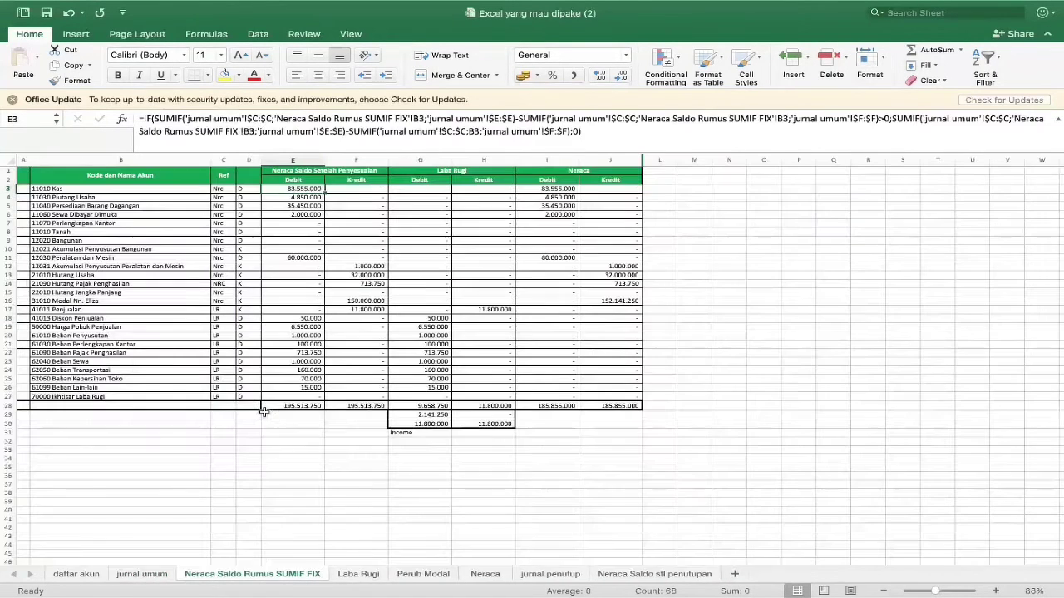
Review the range, criteria and sum range arguments across E3's debit-minus-credit SUMIF terms and leave the formula unchanged.
{"action": "left_click", "coordinate": [188, 118]}
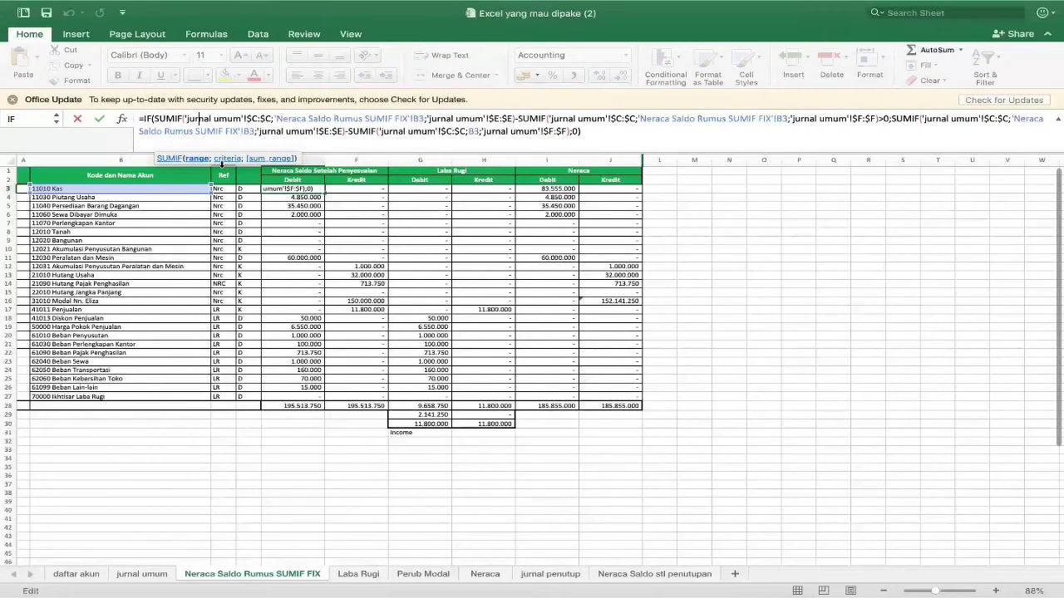
{"action": "left_click_drag", "start_coordinate": [389, 118], "coordinate": [406, 118]}
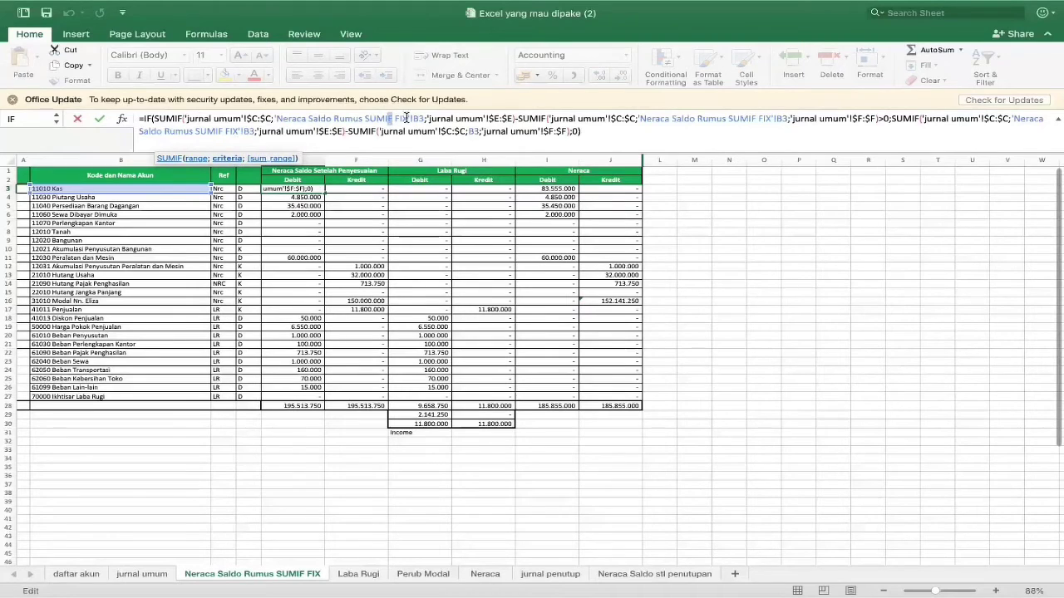
{"action": "left_click", "coordinate": [429, 118]}
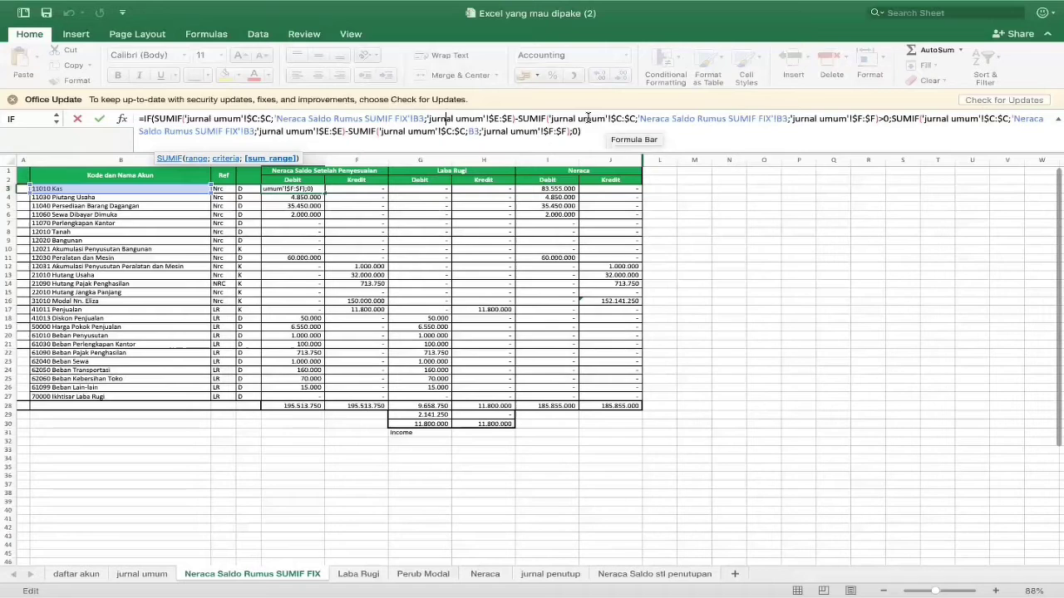
{"action": "left_click", "coordinate": [740, 118]}
{"action": "left_click", "coordinate": [854, 118]}
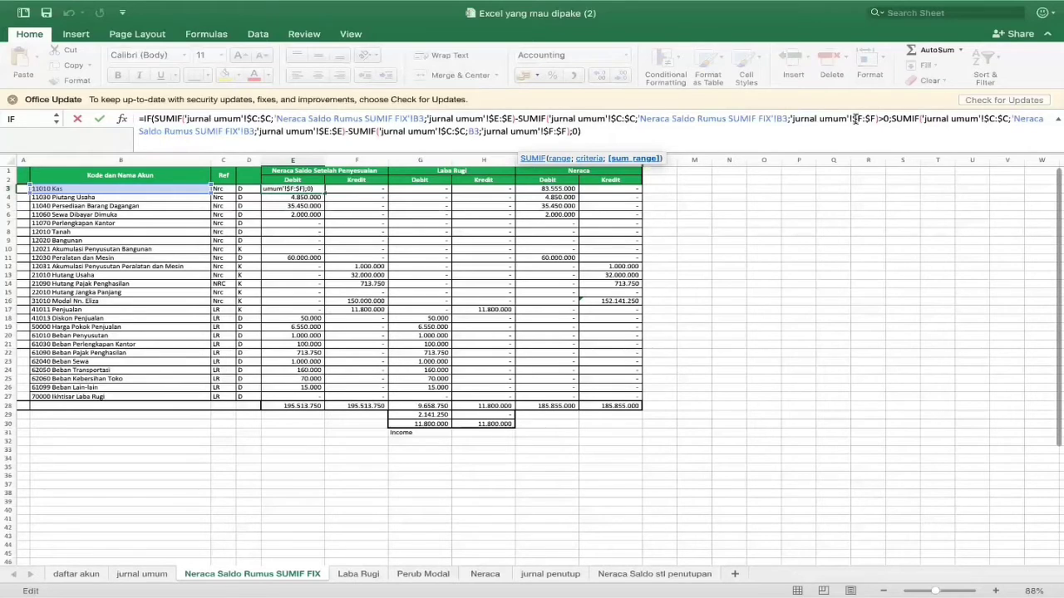
{"action": "left_click", "coordinate": [935, 118]}
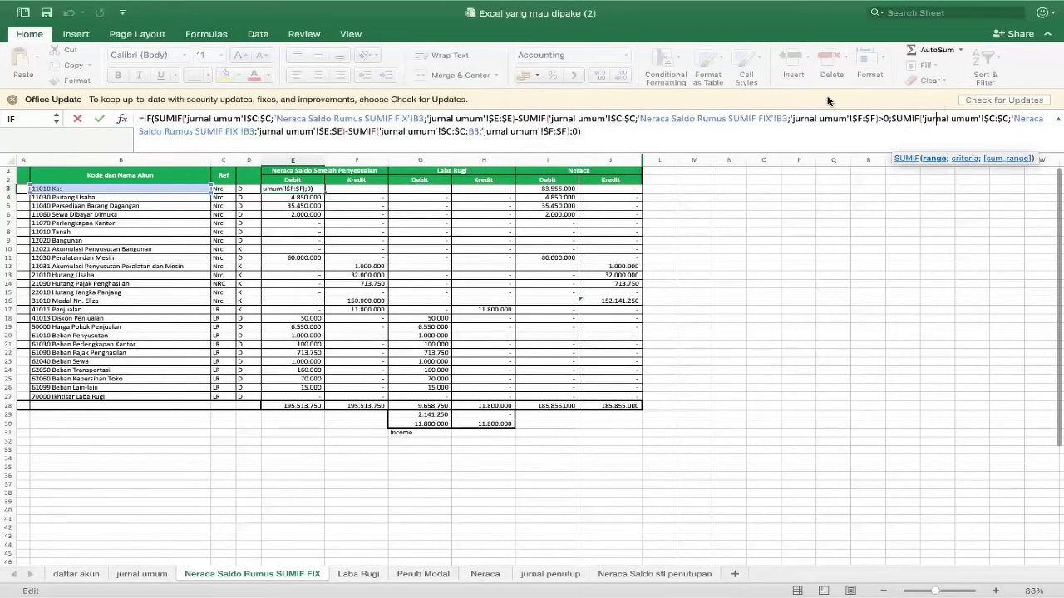
{"action": "left_click", "coordinate": [315, 131]}
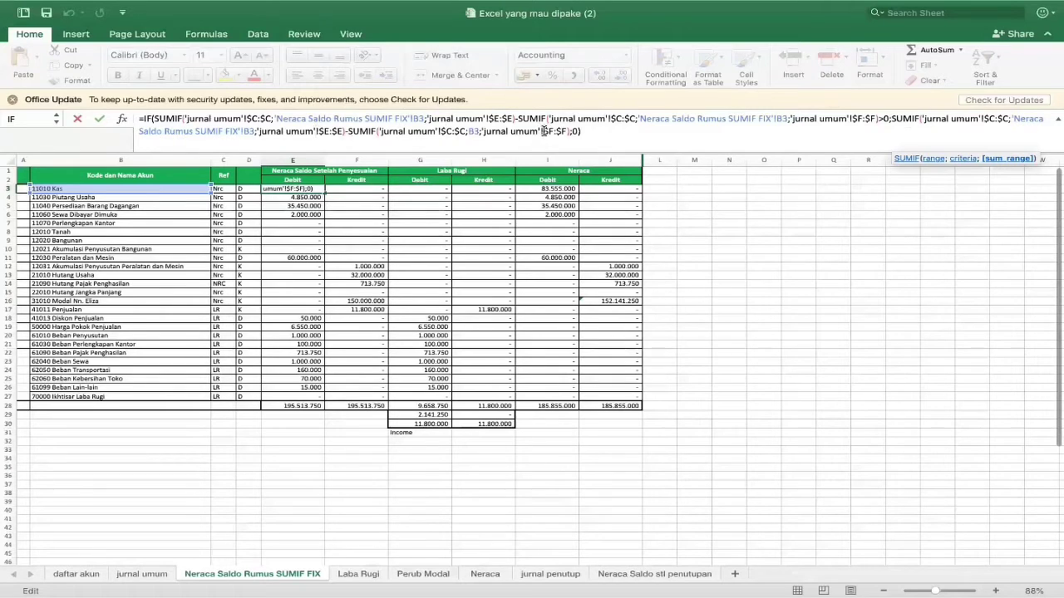
{"action": "left_click", "coordinate": [621, 139]}
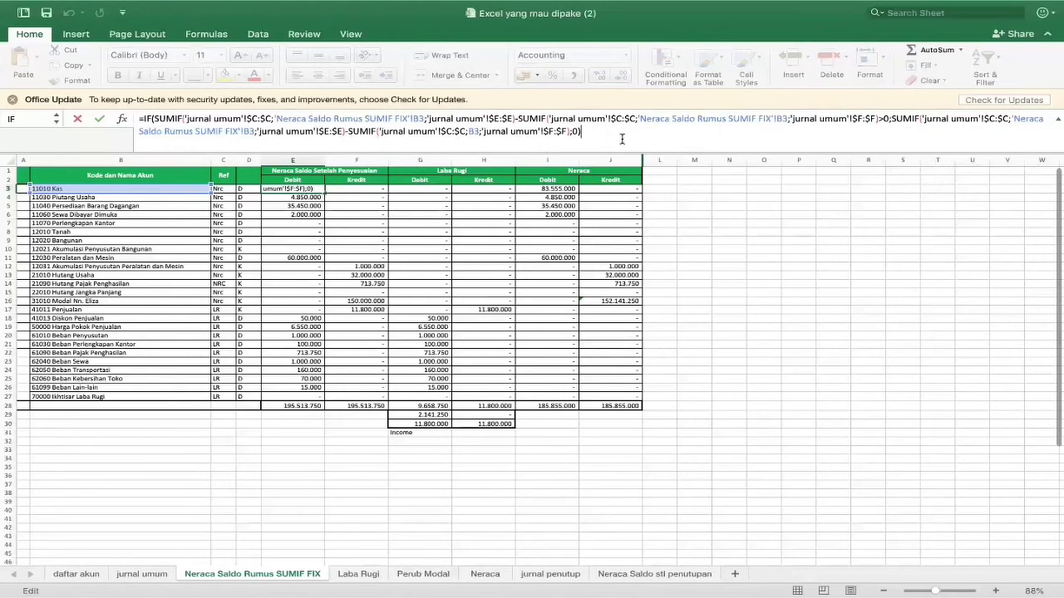
{"action": "key", "text": "Return"}
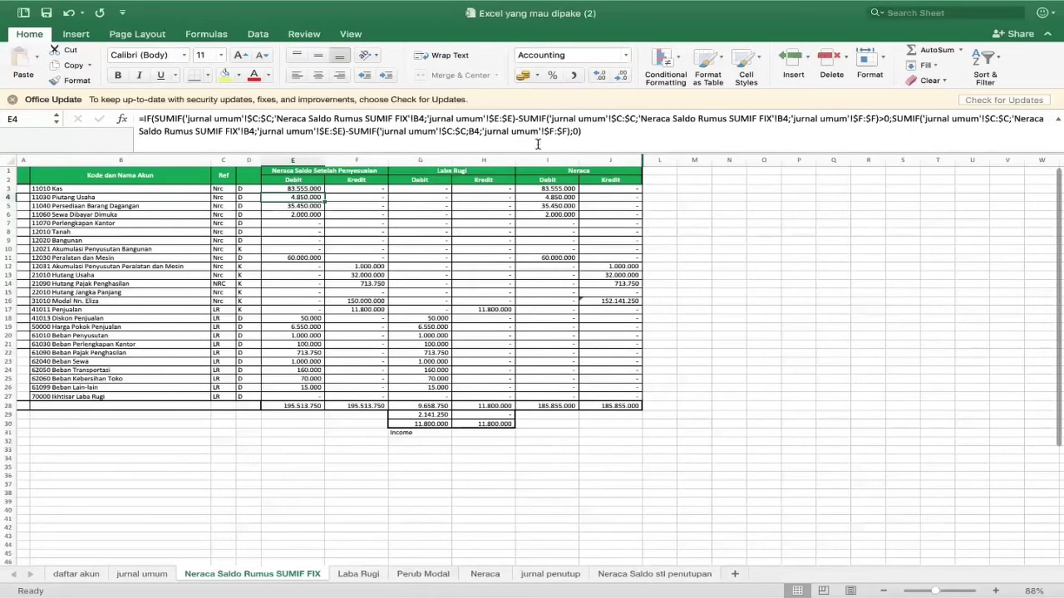
Check the value-if-false argument in E4 and fill the debit formula from E3 down through E27.
{"action": "left_click", "coordinate": [579, 131]}
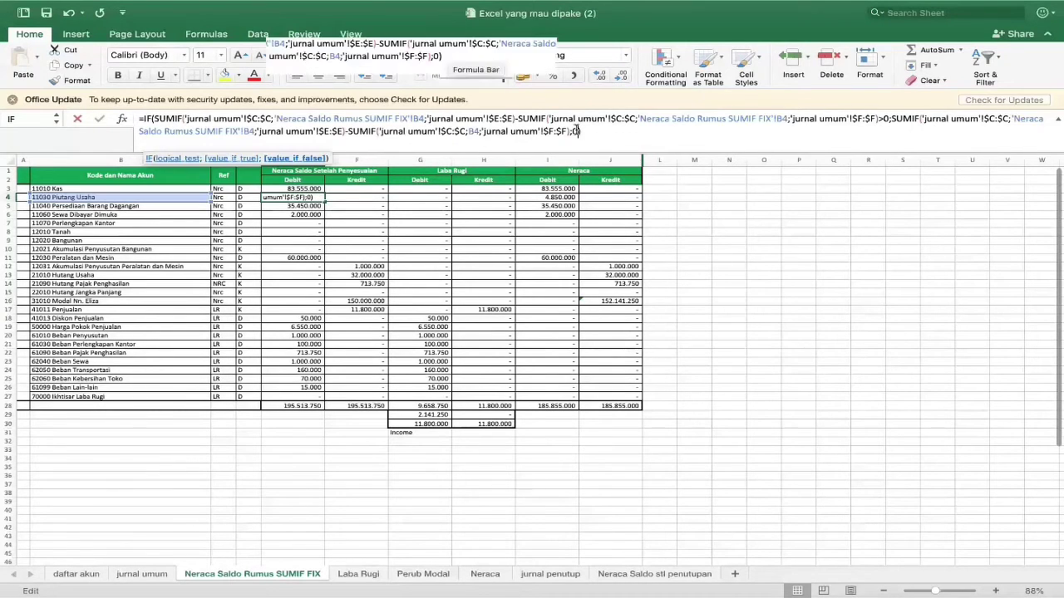
{"action": "left_click", "coordinate": [306, 188]}
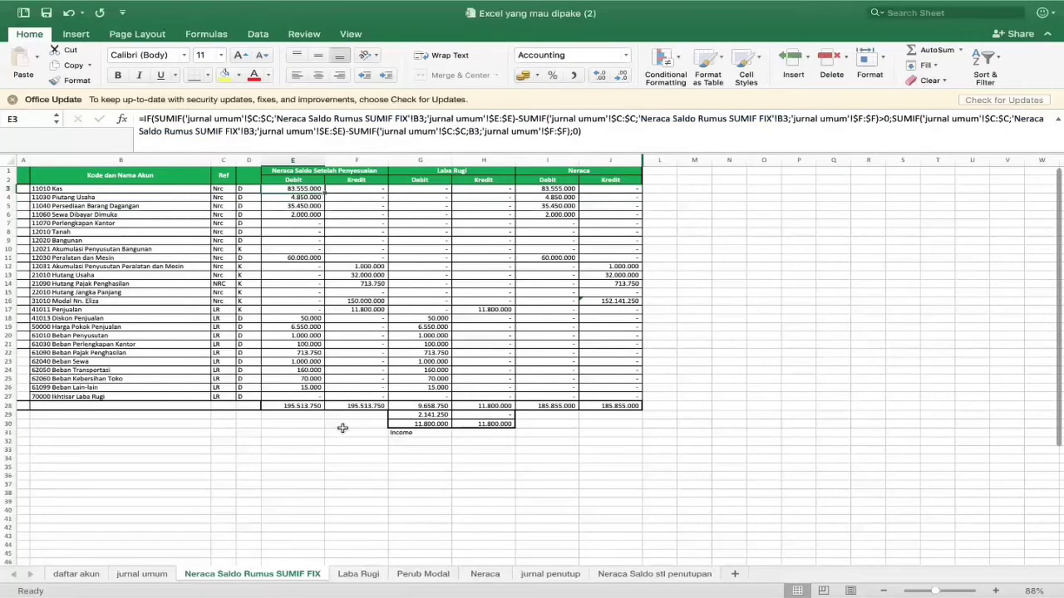
{"action": "left_click_drag", "start_coordinate": [325, 194], "coordinate": [322, 397]}
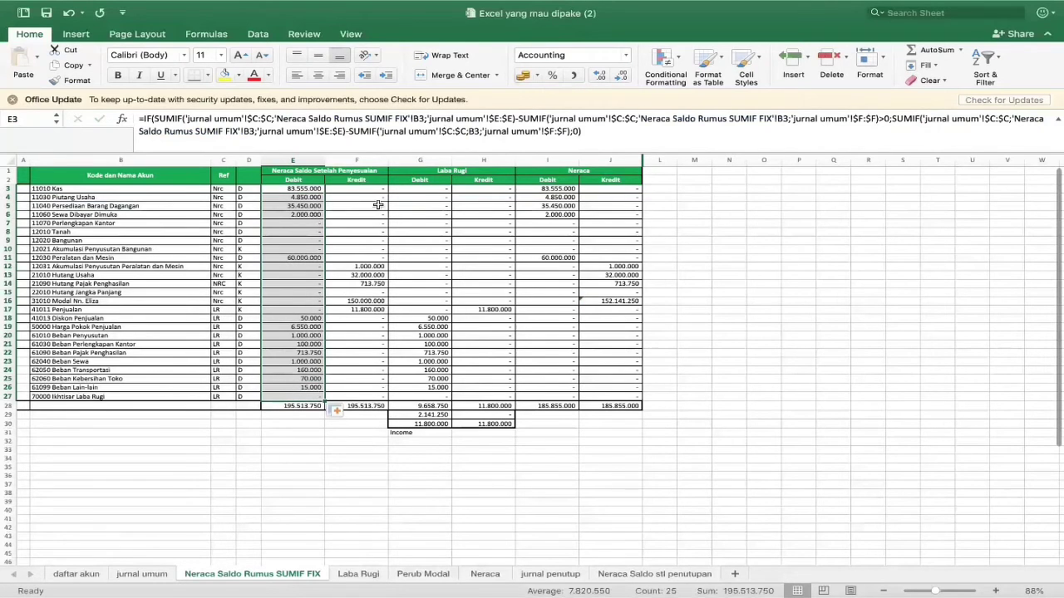
Compare the value-if-false argument of E3's debit formula with the credit formula in F3.
{"action": "left_click", "coordinate": [379, 189]}
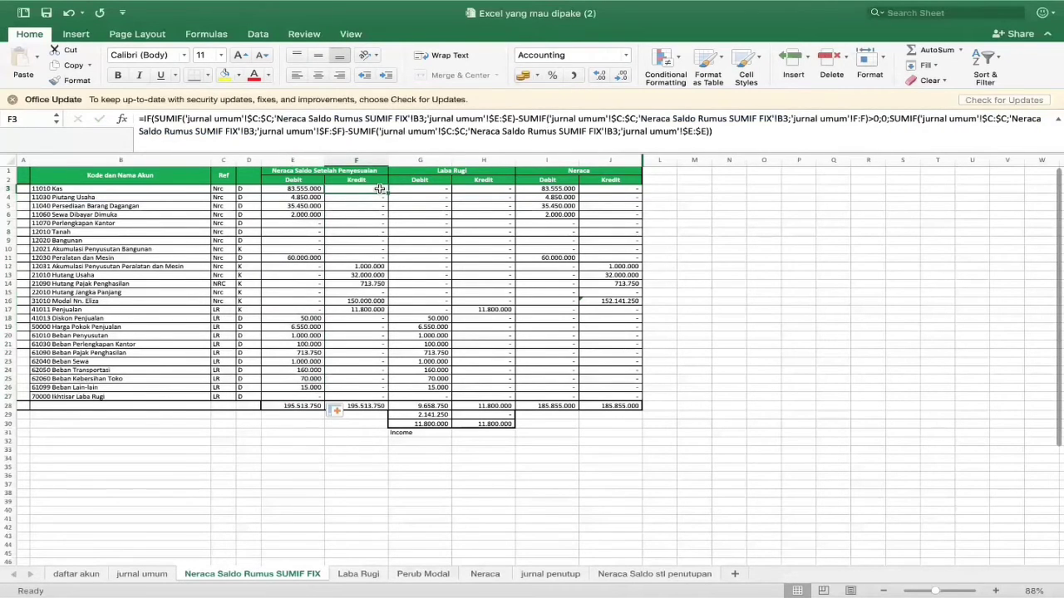
{"action": "left_click", "coordinate": [305, 197]}
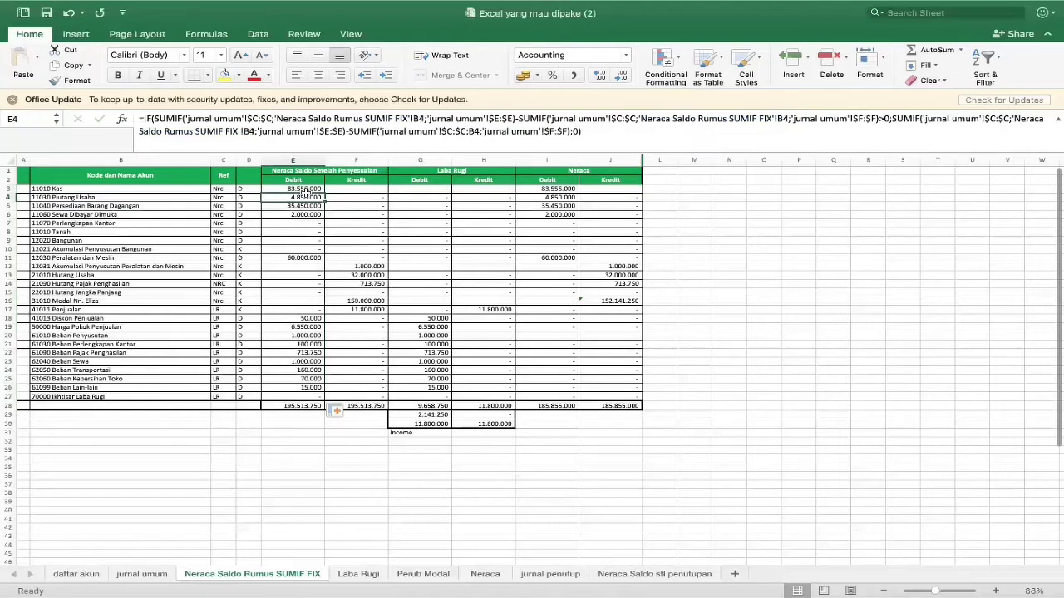
{"action": "left_click", "coordinate": [301, 188]}
{"action": "left_click", "coordinate": [578, 128]}
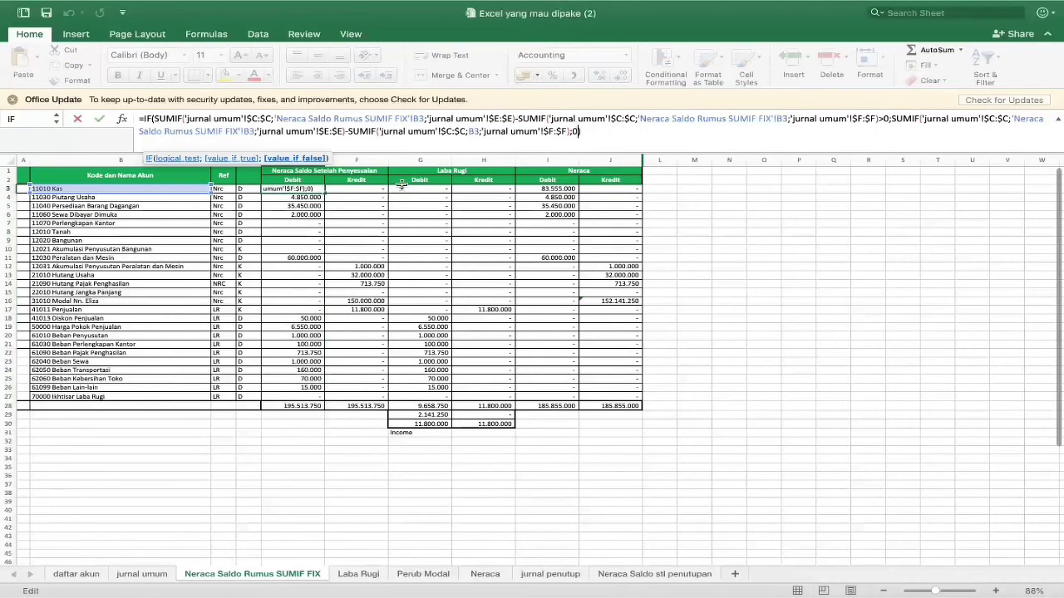
{"action": "key", "text": "Tab"}
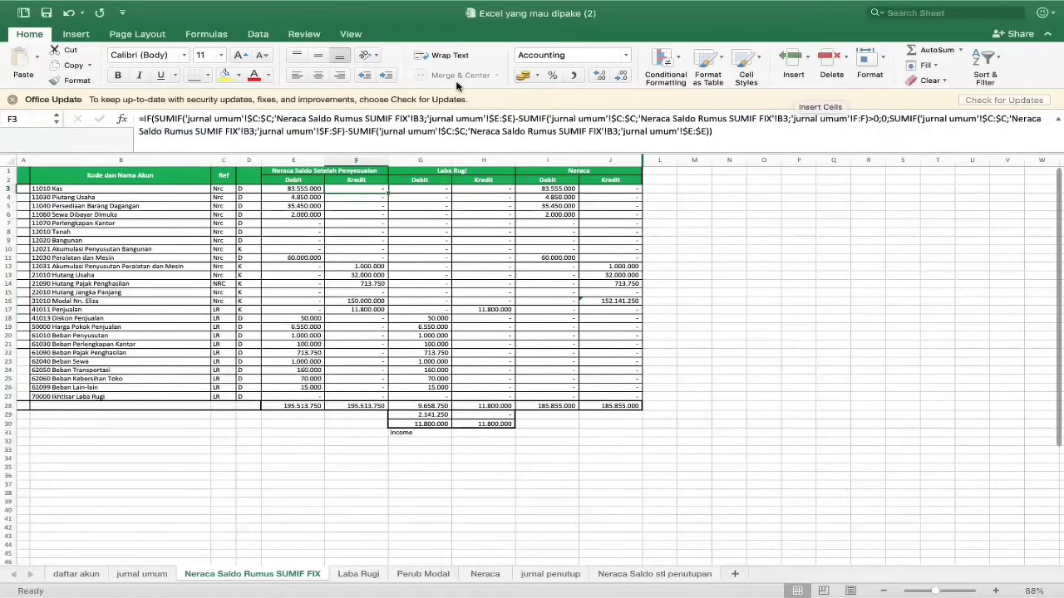
Review the logical test, value-if-true and credit-minus-debit SUMIF arguments of the credit formula in F3, leaving it unchanged.
{"action": "left_click", "coordinate": [385, 118]}
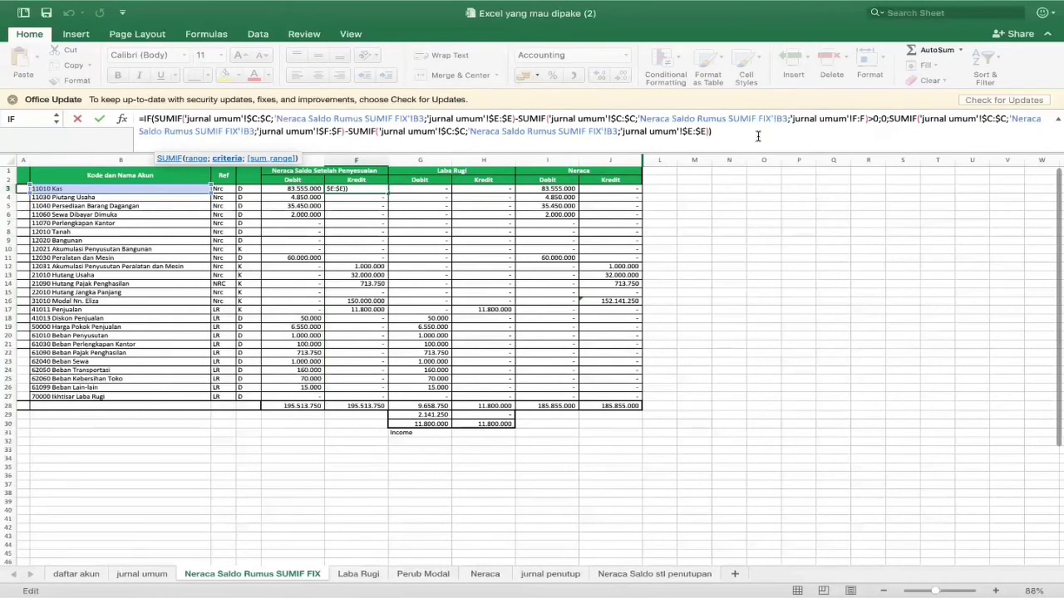
{"action": "left_click", "coordinate": [884, 118]}
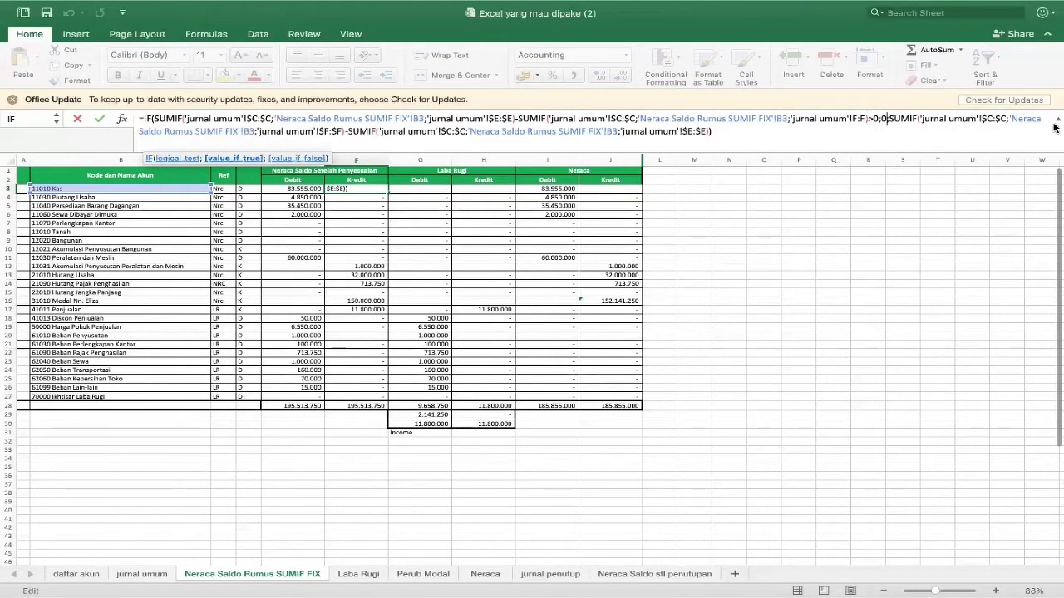
{"action": "left_click", "coordinate": [990, 119]}
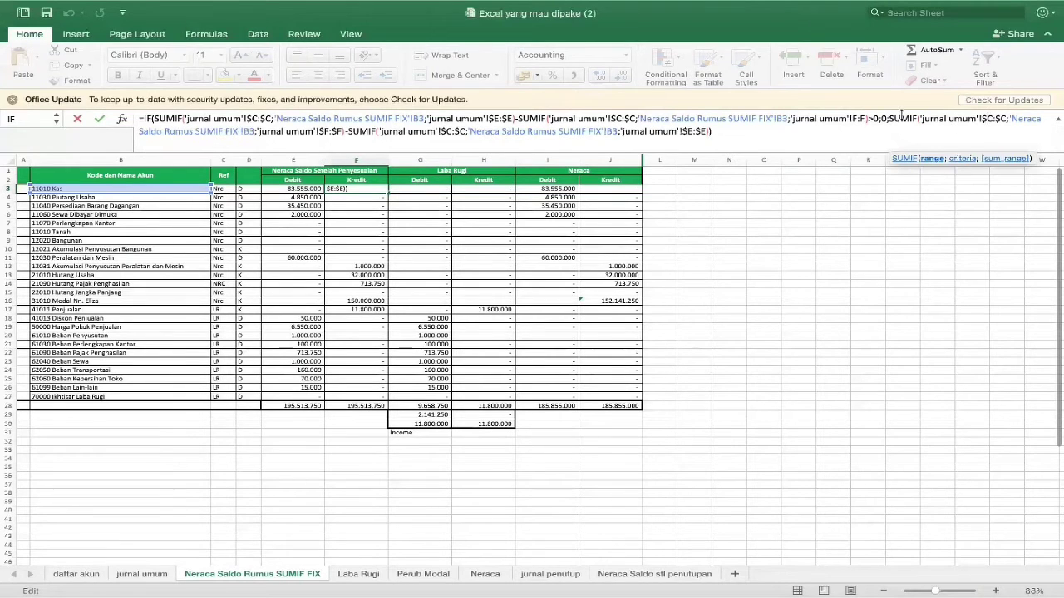
{"action": "left_click", "coordinate": [1028, 119]}
{"action": "left_click", "coordinate": [308, 133]}
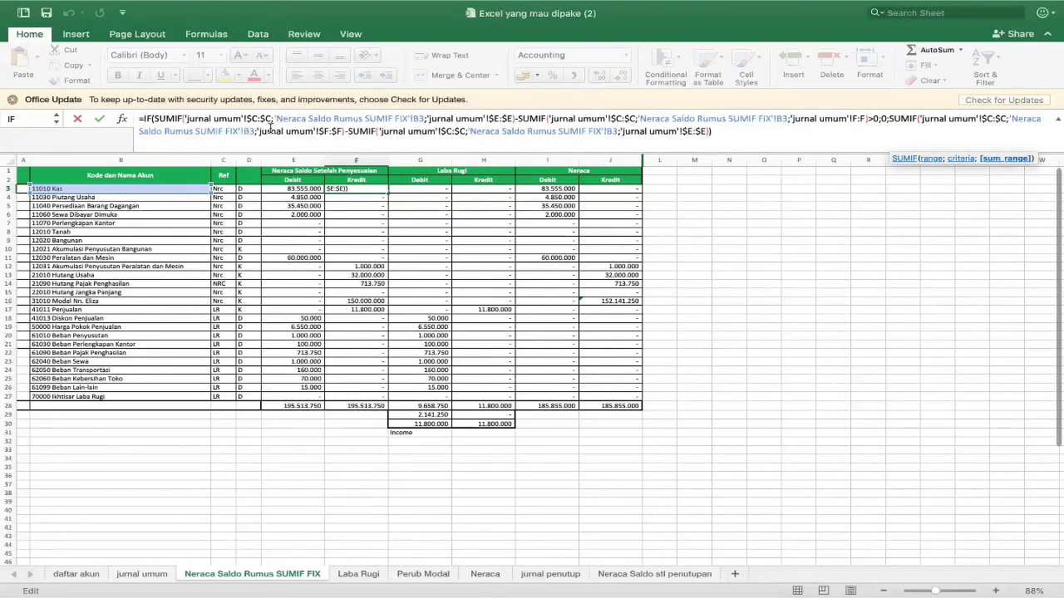
{"action": "left_click_drag", "start_coordinate": [257, 131], "coordinate": [342, 135]}
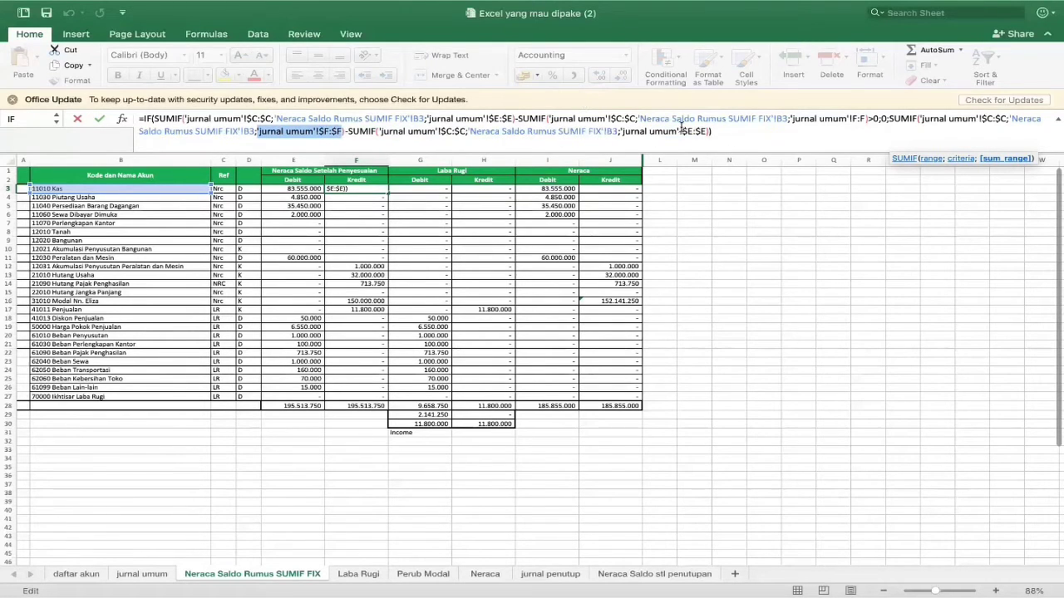
{"action": "left_click_drag", "start_coordinate": [677, 131], "coordinate": [709, 132]}
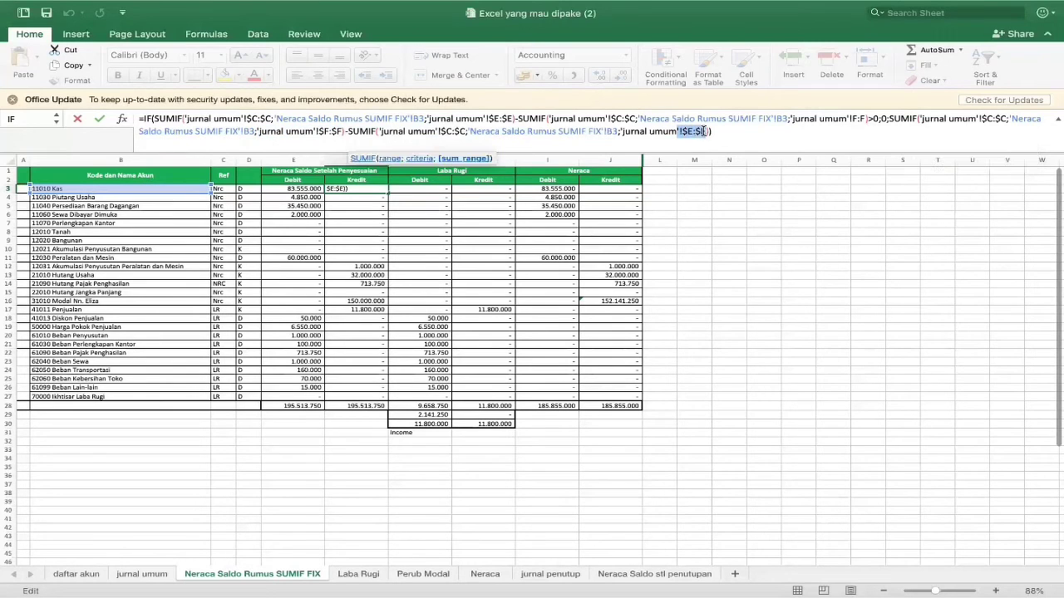
{"action": "left_click", "coordinate": [738, 135]}
{"action": "type", "text": ")"}
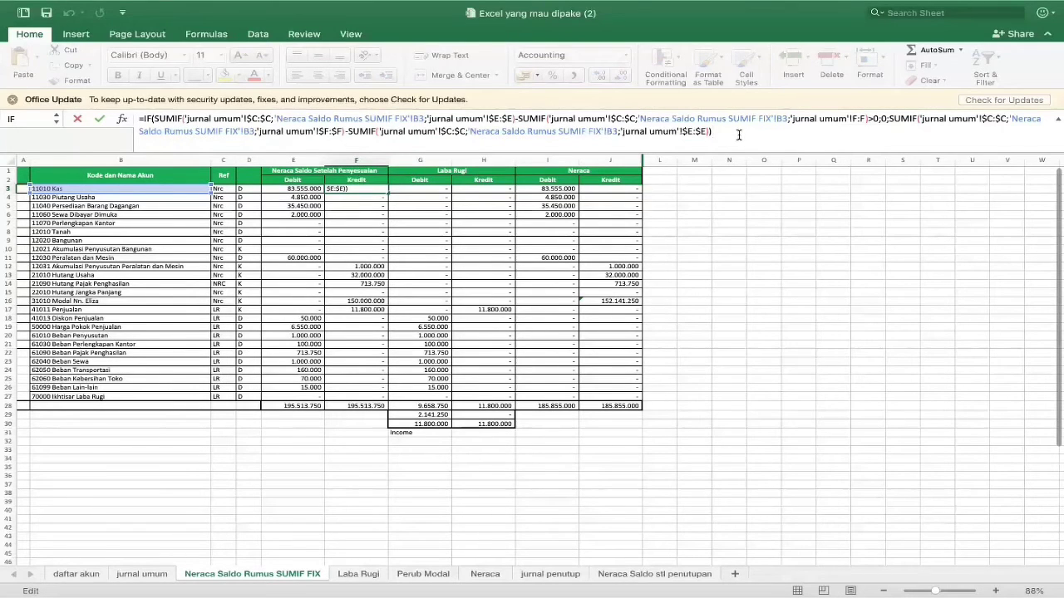
{"action": "key", "text": "Return"}
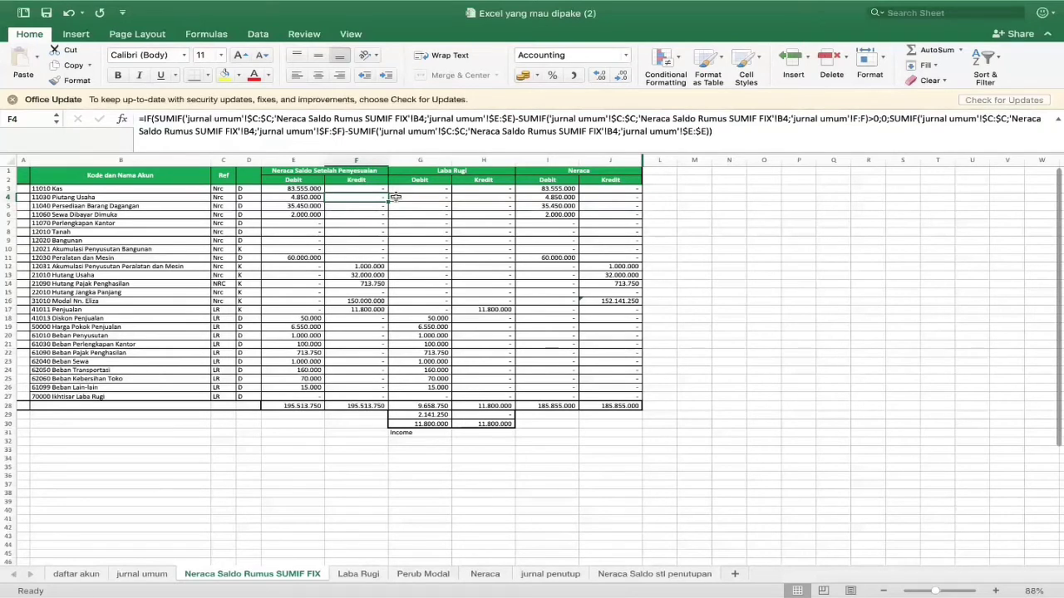
{"action": "left_click", "coordinate": [373, 189]}
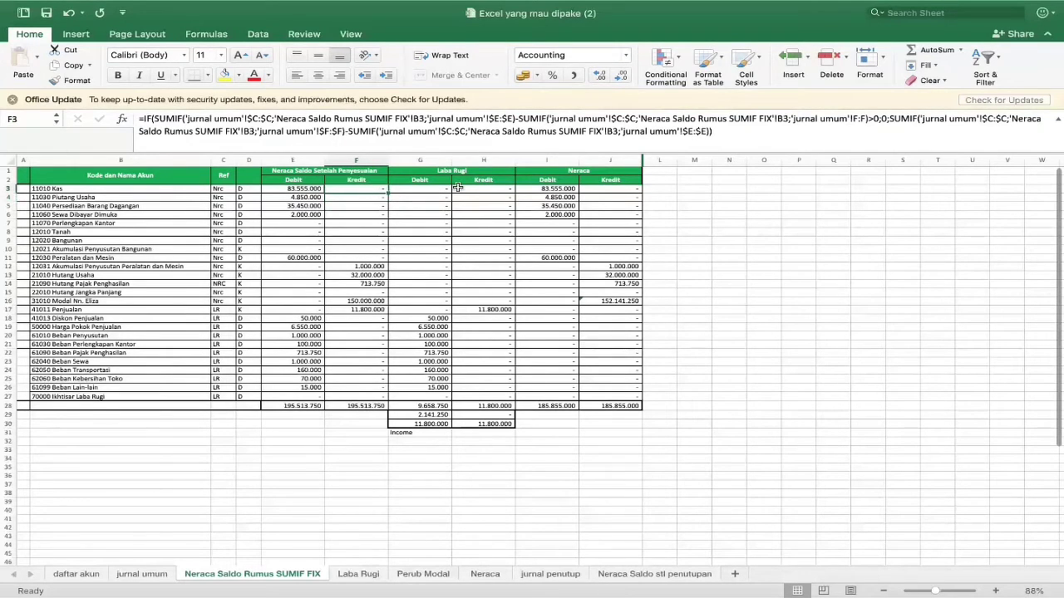
Review the Laba Rugi debit formula in G3, covering its C3 and D3 AND conditions and the E3 and 0 results.
{"action": "left_click", "coordinate": [483, 168]}
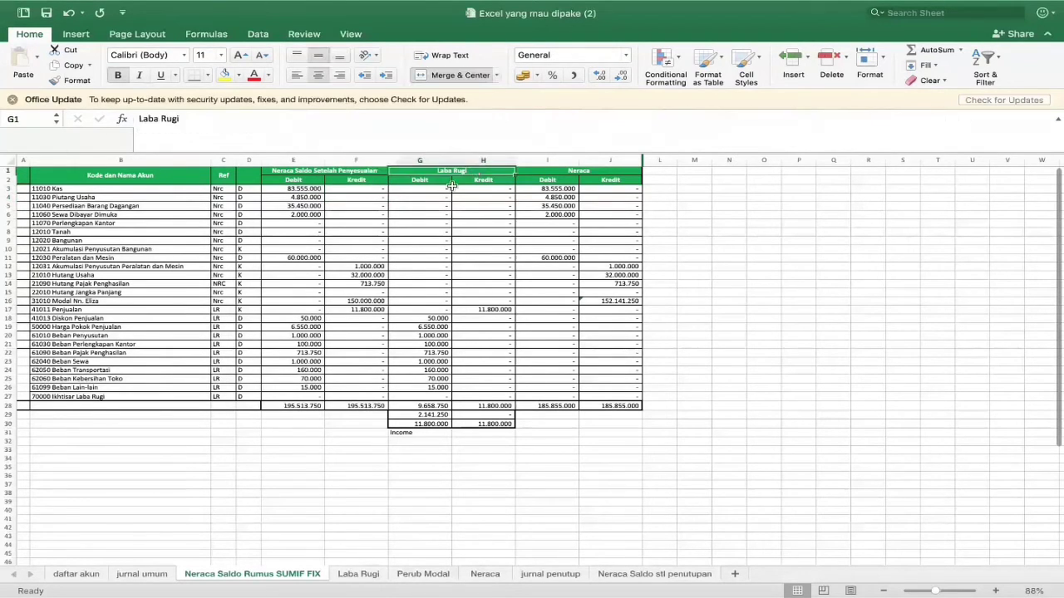
{"action": "left_click", "coordinate": [437, 188]}
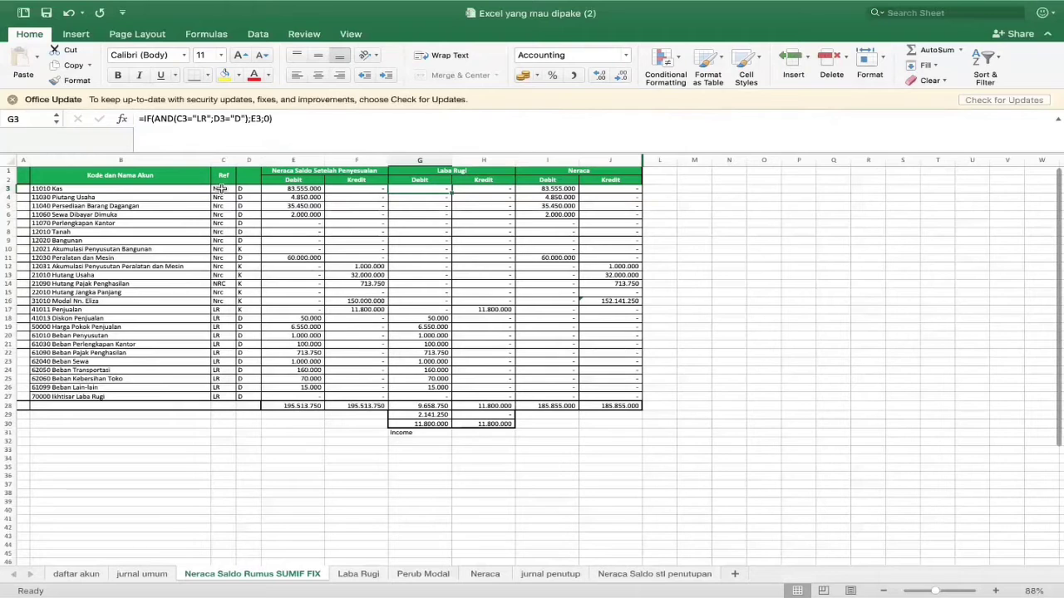
{"action": "left_click", "coordinate": [220, 188]}
{"action": "left_click", "coordinate": [432, 191]}
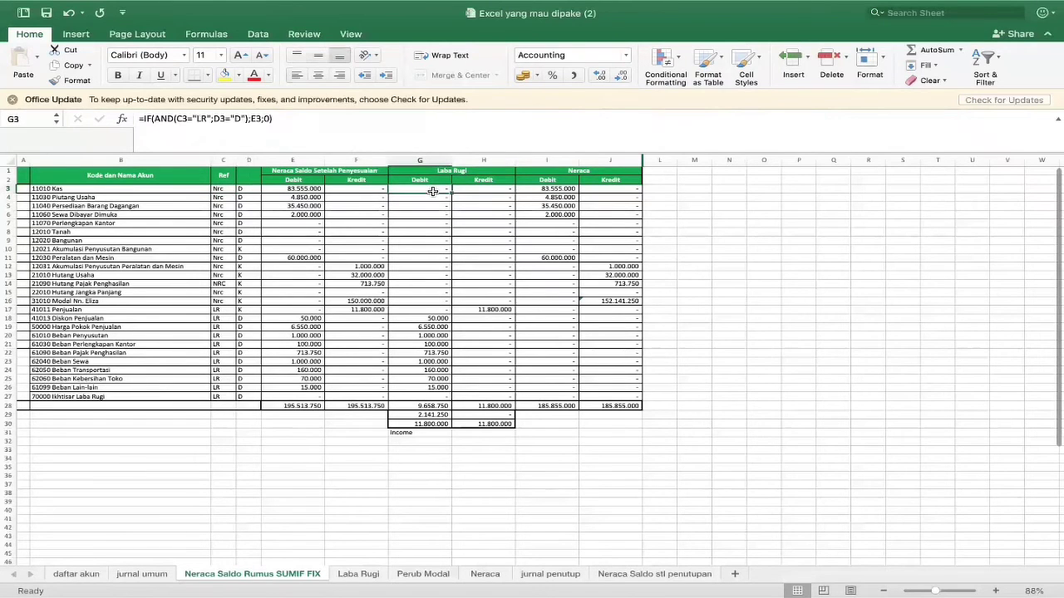
{"action": "left_click", "coordinate": [156, 118]}
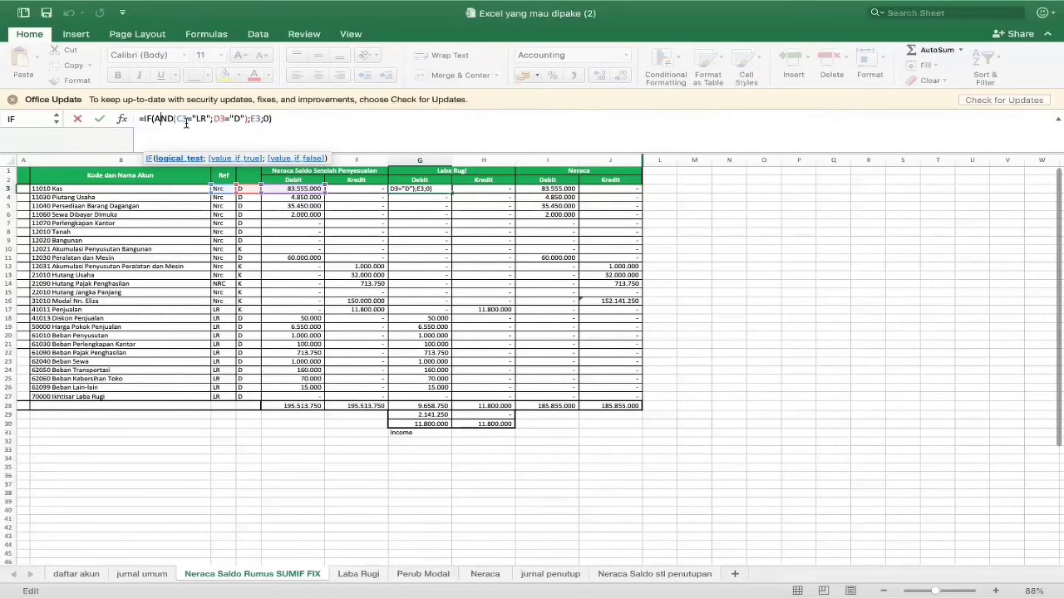
{"action": "left_click", "coordinate": [179, 119]}
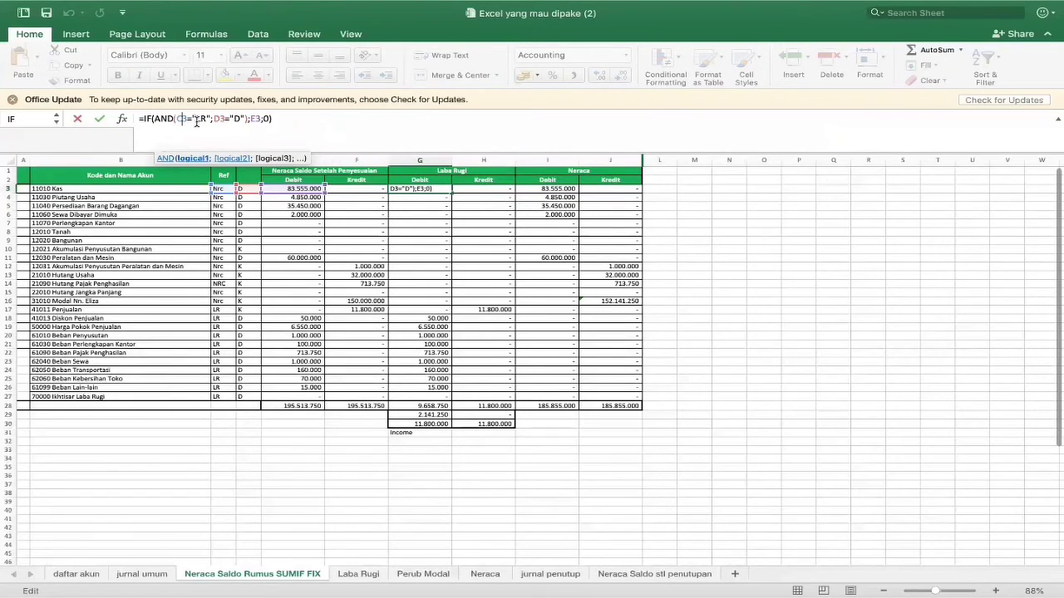
{"action": "left_click", "coordinate": [225, 118]}
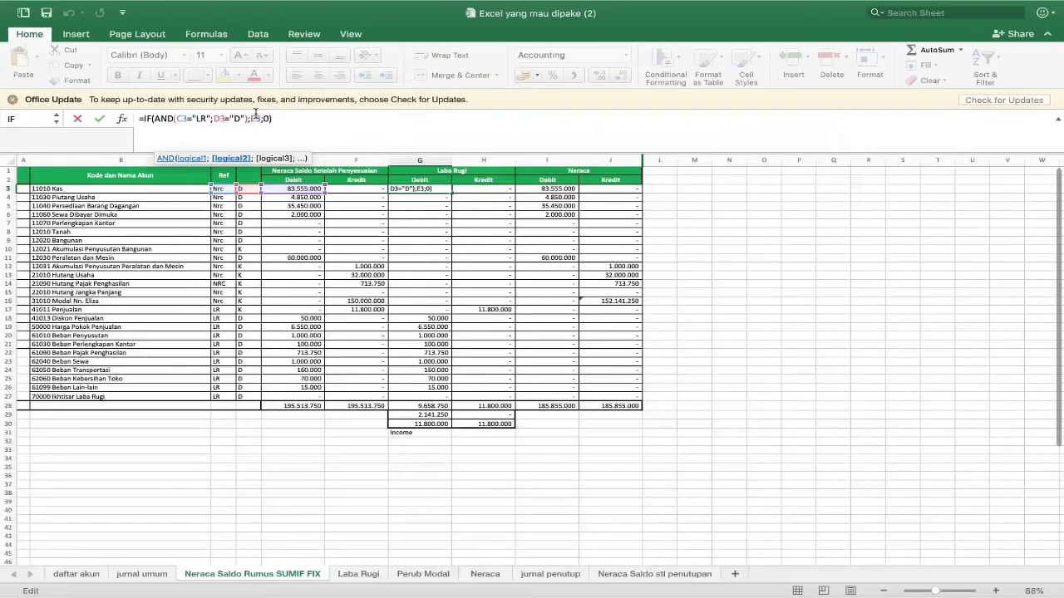
{"action": "left_click", "coordinate": [255, 114]}
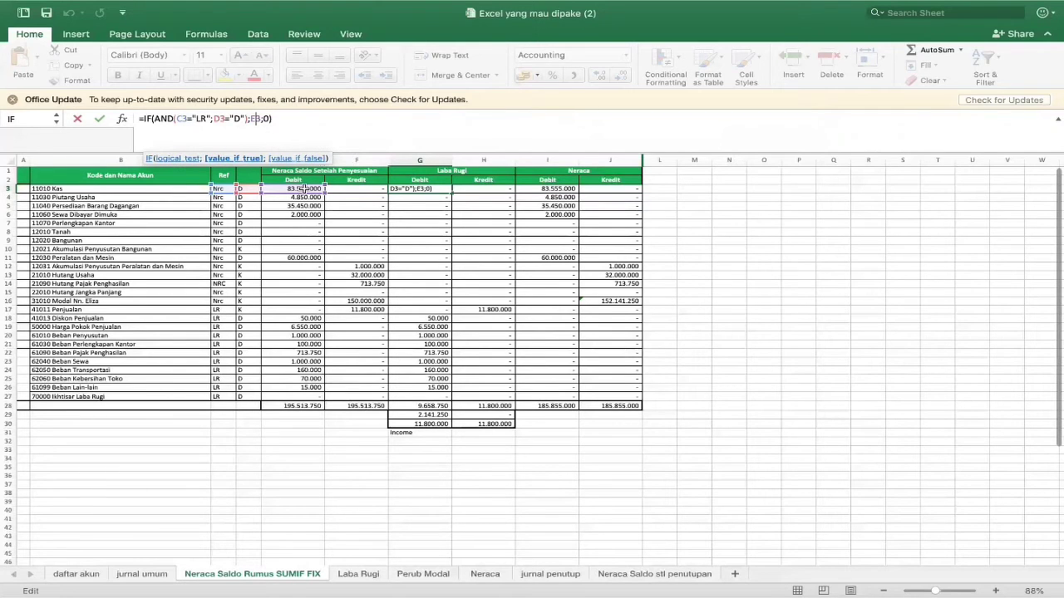
{"action": "left_click", "coordinate": [269, 119]}
{"action": "left_click", "coordinate": [456, 133]}
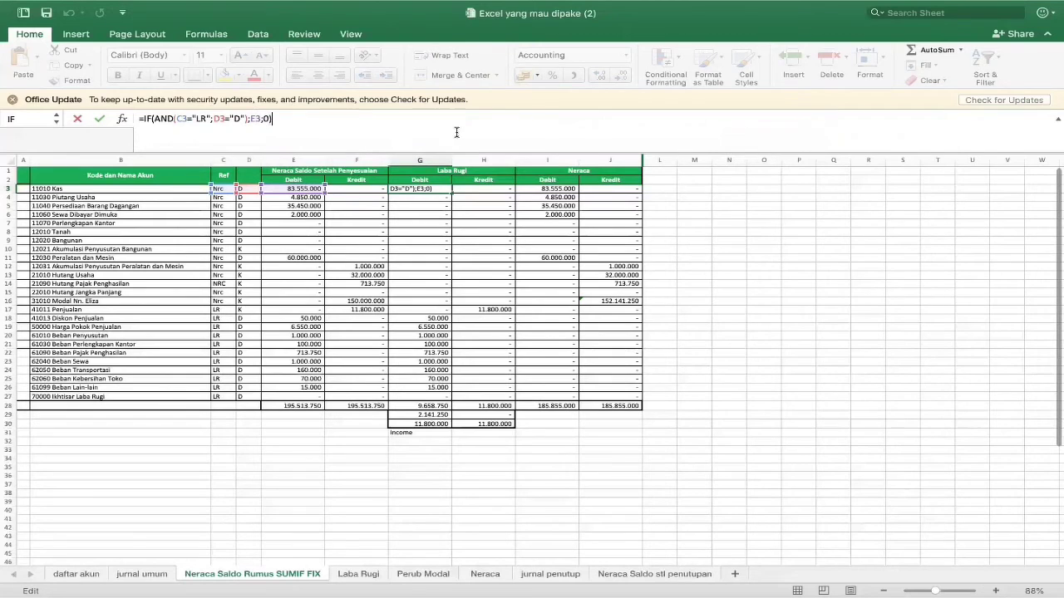
{"action": "key", "text": "Return"}
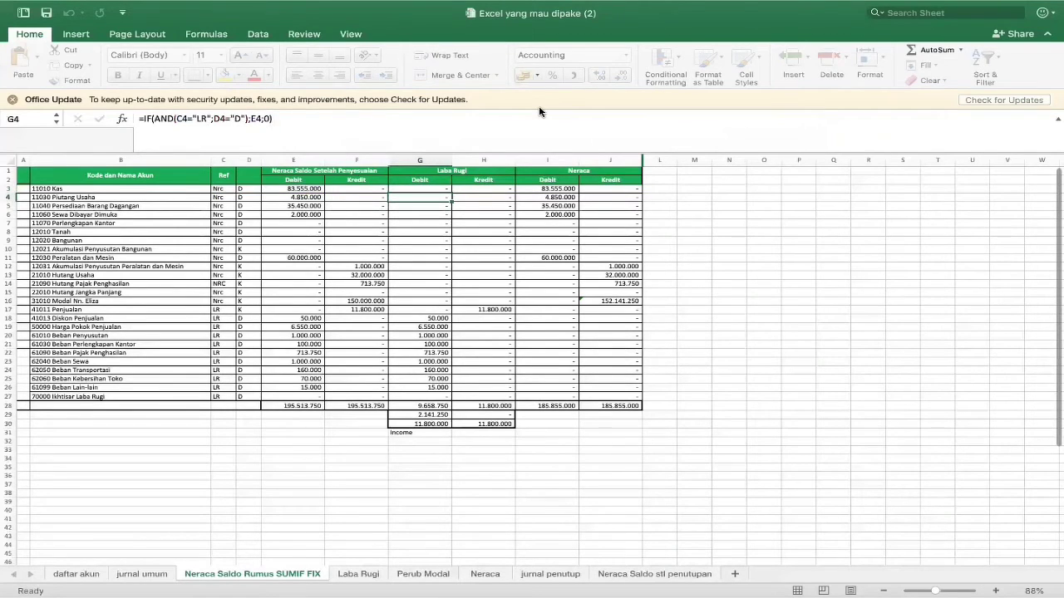
Examine how the Laba Rugi debit formula evaluates its AND conditions for Diskon Penjualan in G18.
{"action": "left_click", "coordinate": [440, 186]}
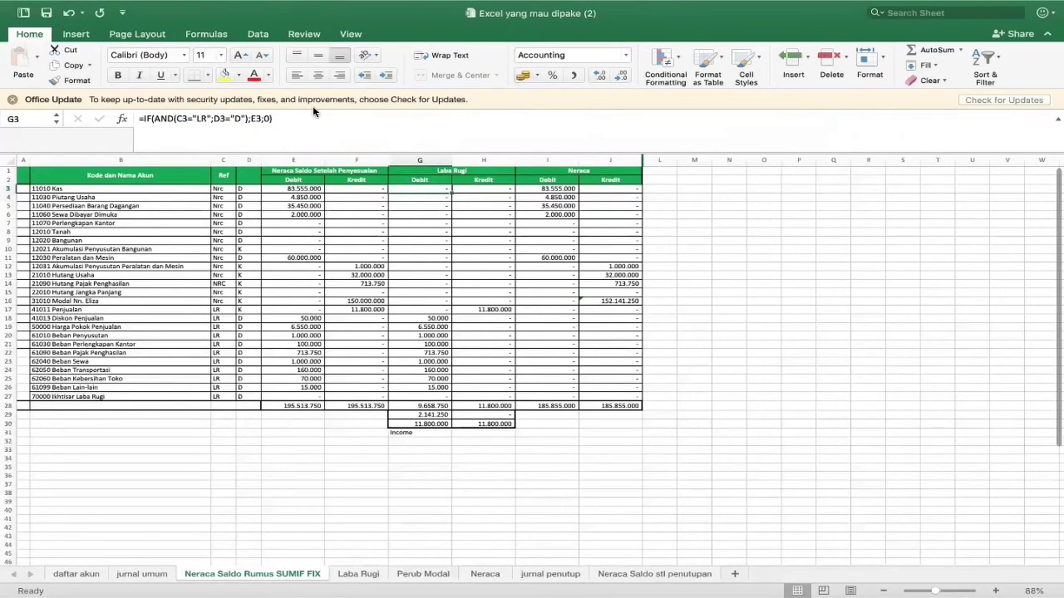
{"action": "left_click", "coordinate": [441, 318]}
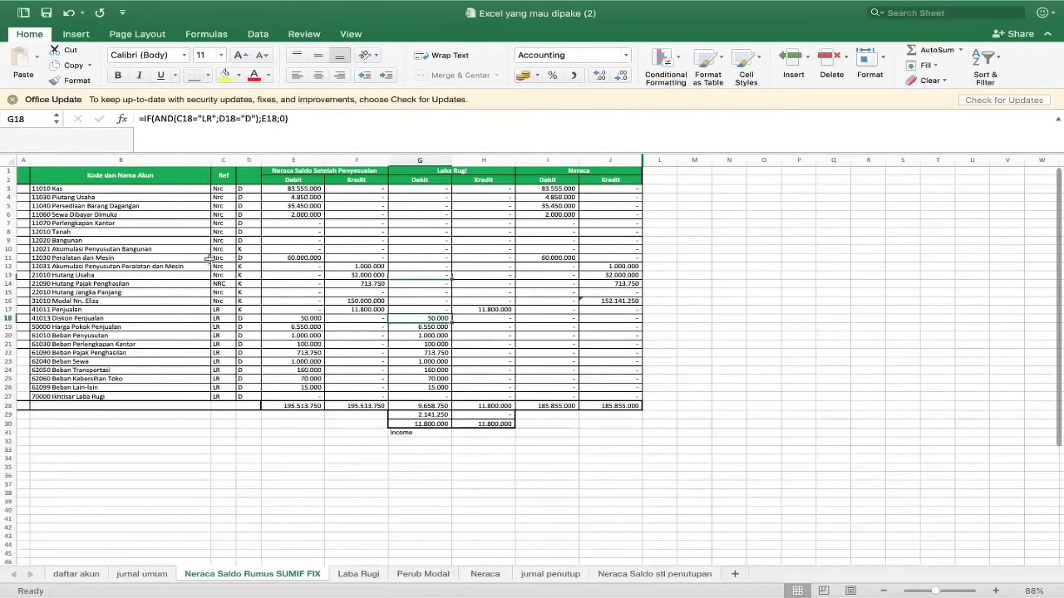
{"action": "left_click", "coordinate": [218, 119]}
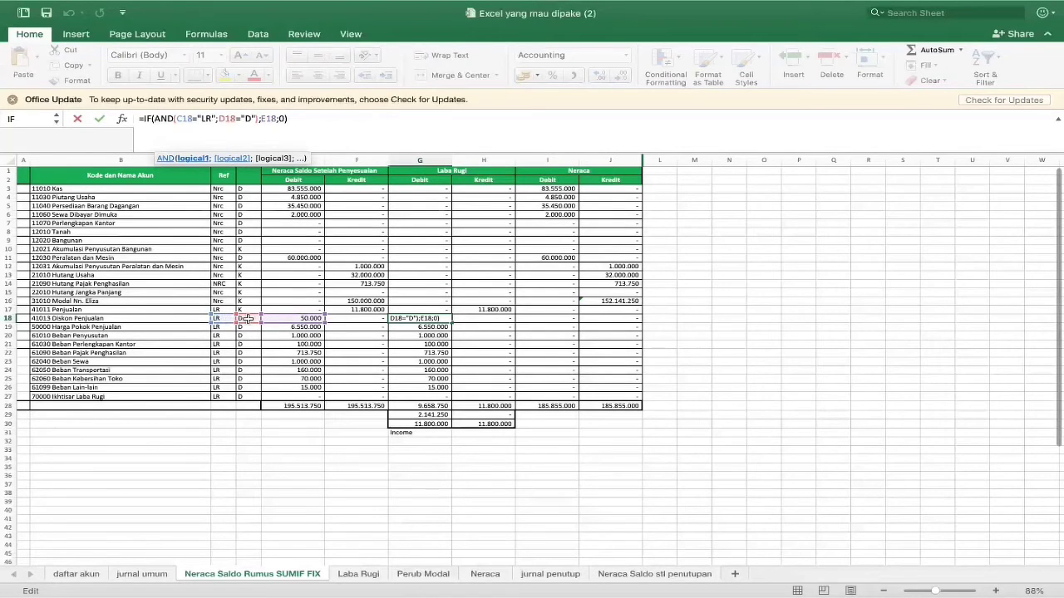
{"action": "type", "text": ";"}
{"action": "left_click", "coordinate": [368, 121]}
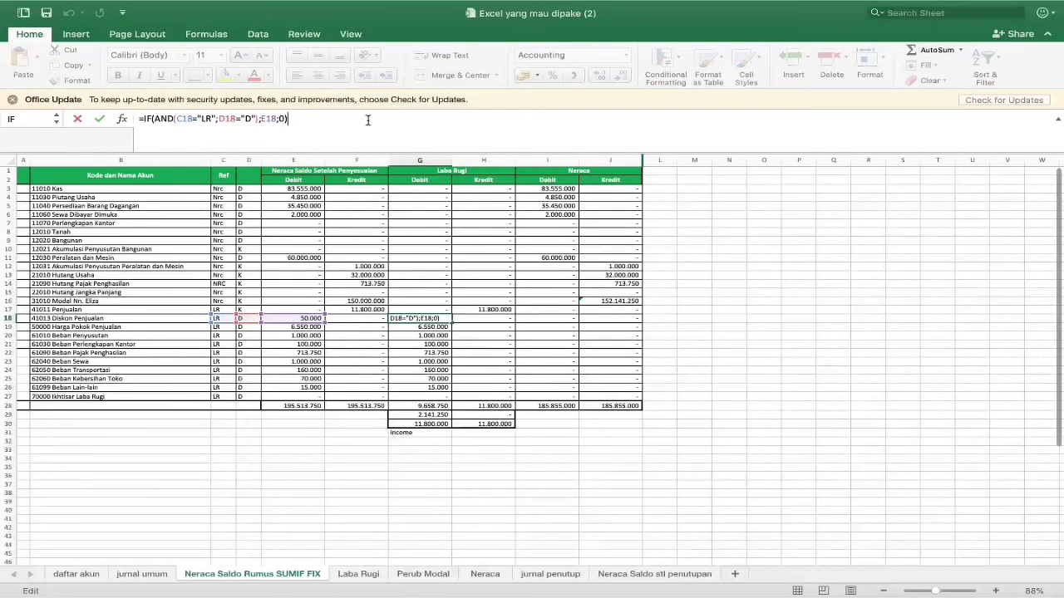
{"action": "key", "text": "Return"}
{"action": "left_click", "coordinate": [440, 319]}
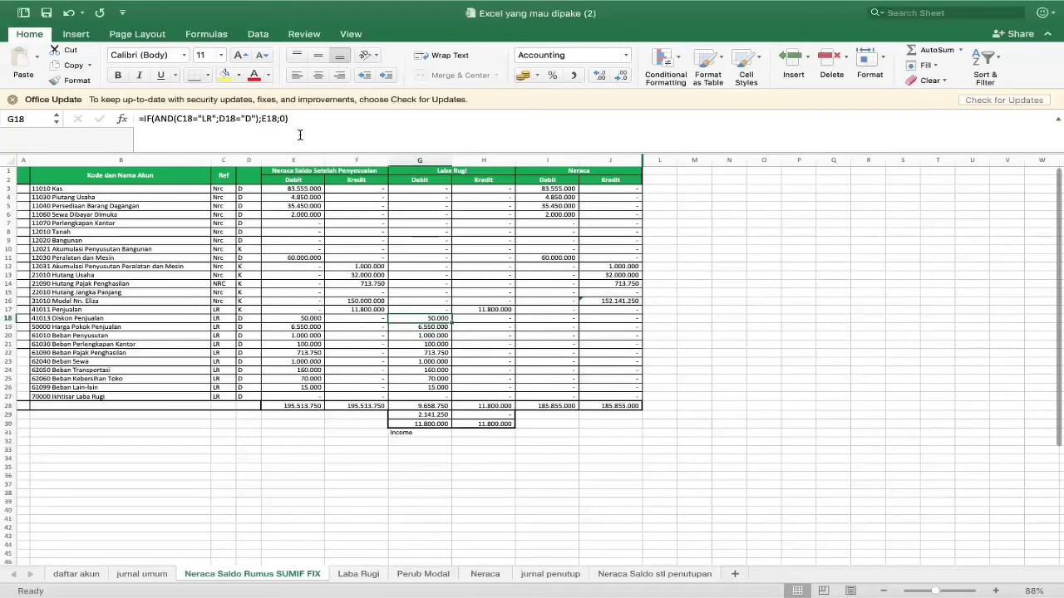
Check the D18 condition in G18 and fill the Laba Rugi debit formula from G3 down through G27.
{"action": "left_click", "coordinate": [221, 119]}
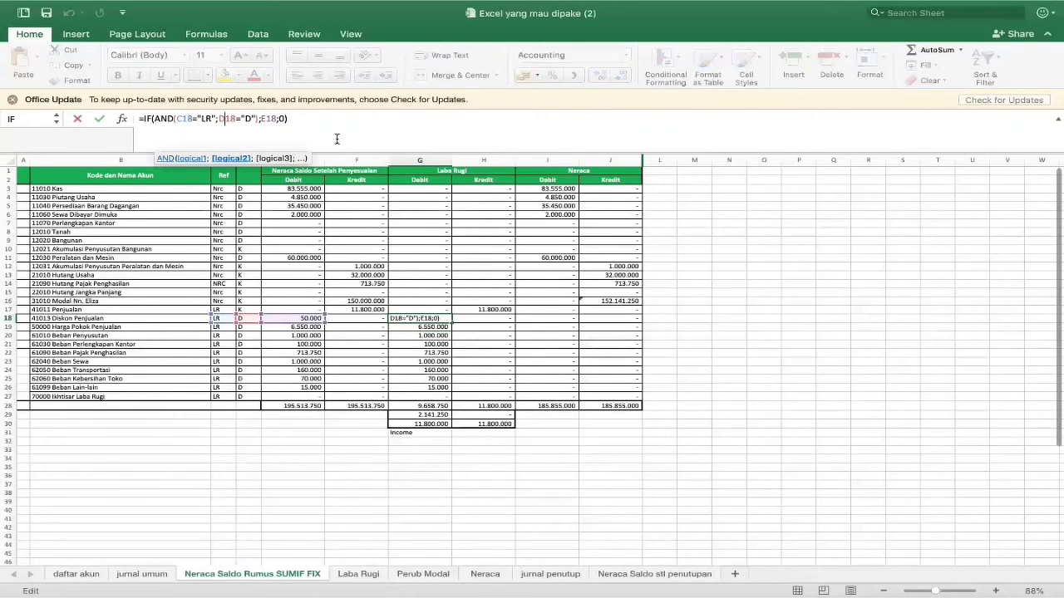
{"action": "left_click", "coordinate": [336, 139]}
{"action": "key", "text": "Return"}
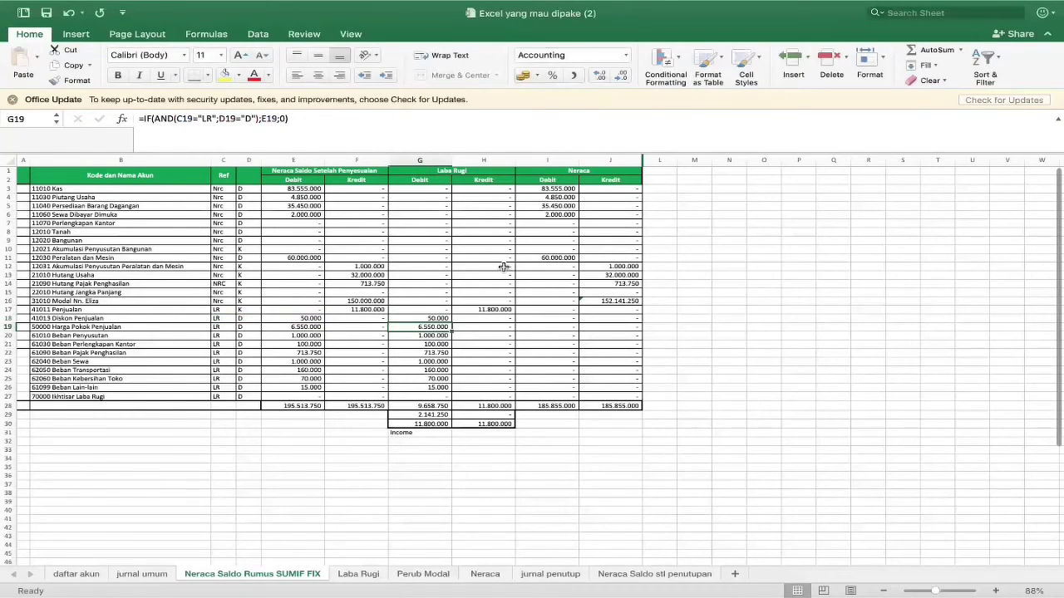
{"action": "left_click", "coordinate": [437, 189]}
{"action": "left_click_drag", "start_coordinate": [451, 193], "coordinate": [449, 397]}
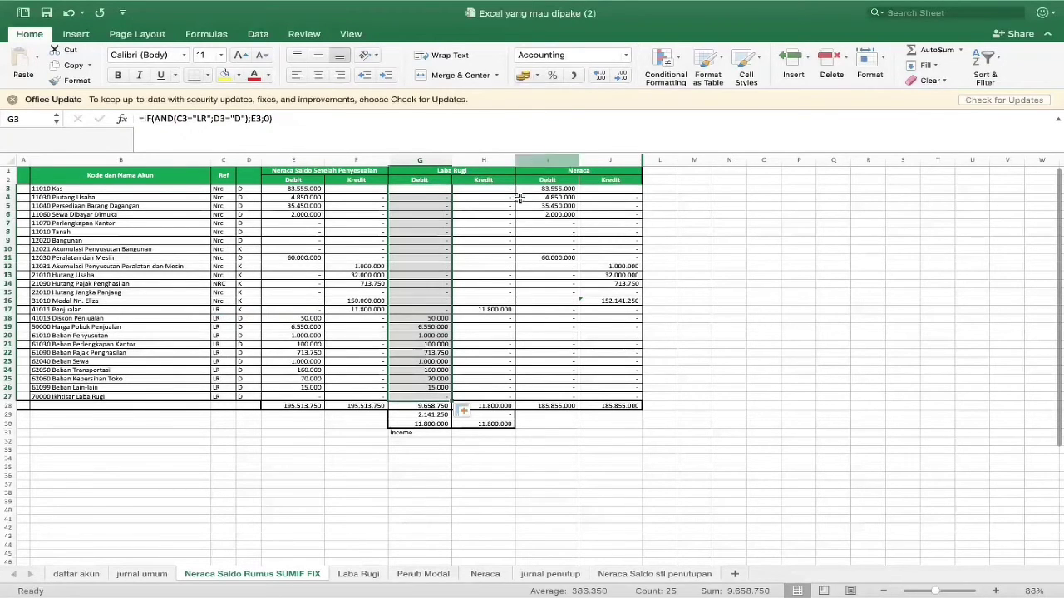
Review the AND conditions of the Laba Rugi credit formula in H3, keeping "K" as the $D3 criterion.
{"action": "left_click", "coordinate": [481, 190]}
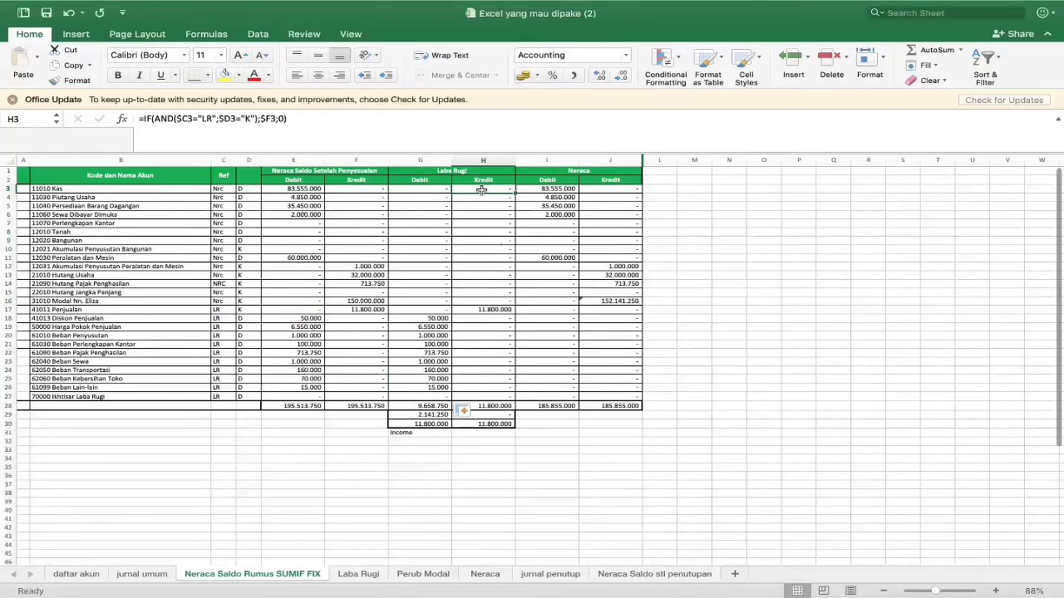
{"action": "left_click", "coordinate": [226, 118]}
{"action": "left_click", "coordinate": [247, 118]}
{"action": "type", "text": "K"}
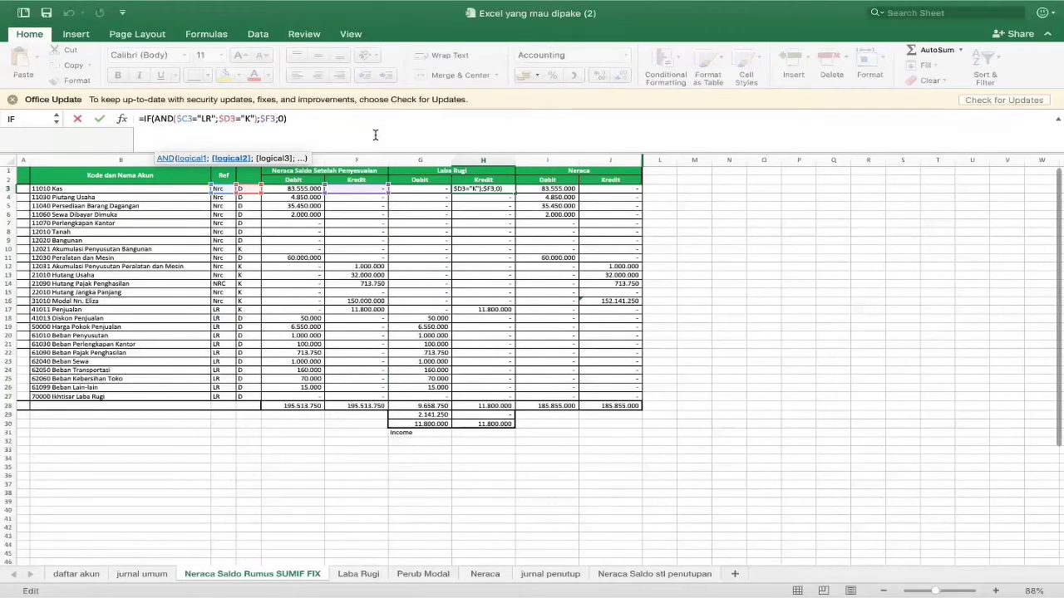
{"action": "key", "text": "Return"}
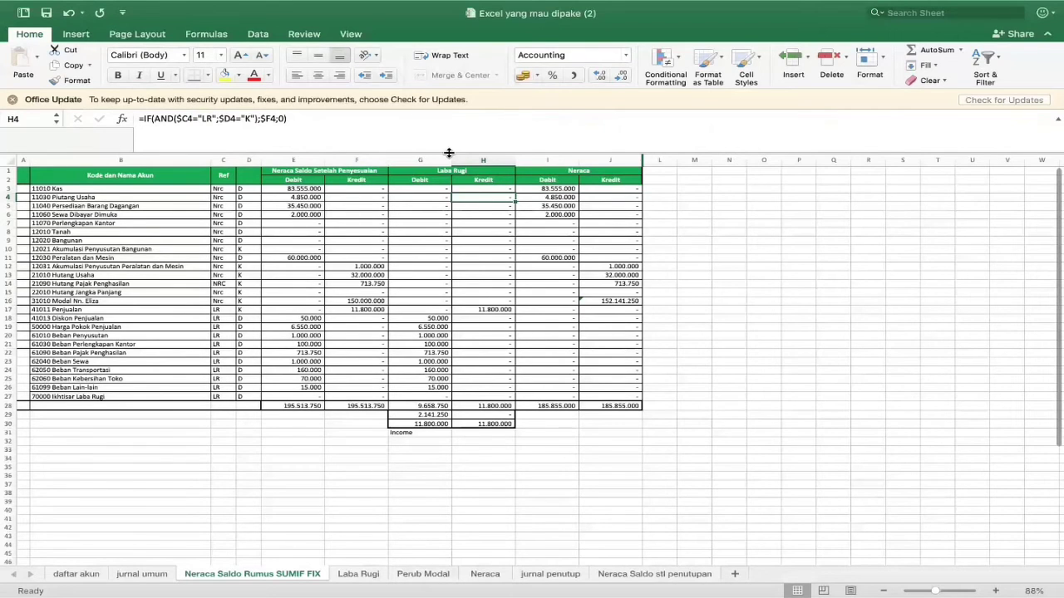
Check the value-if-true argument in H4 and fill the Laba Rugi credit formula from H3 down through H27.
{"action": "left_click", "coordinate": [268, 118]}
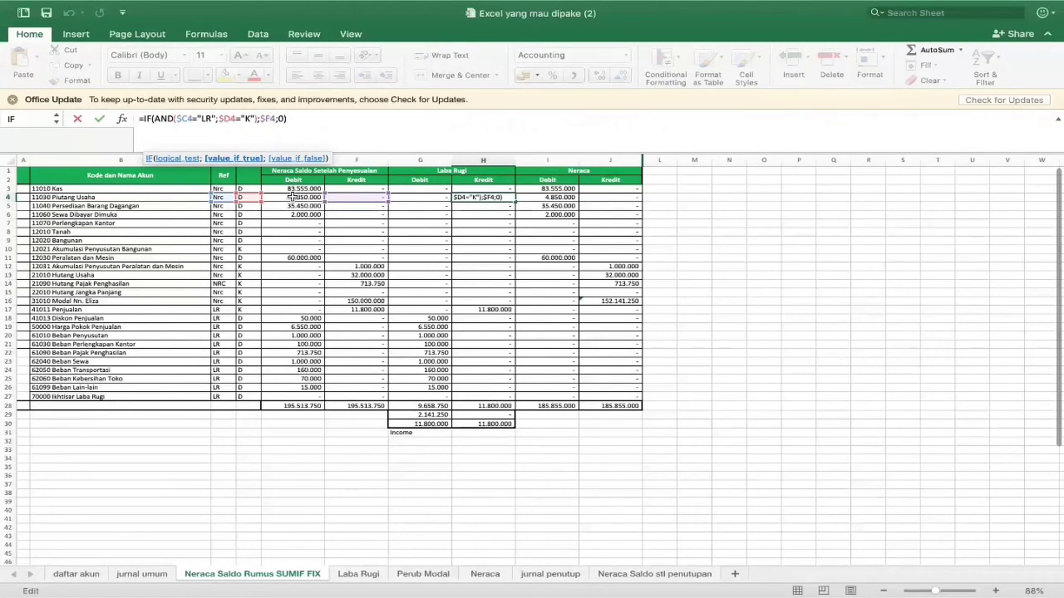
{"action": "left_click", "coordinate": [354, 130]}
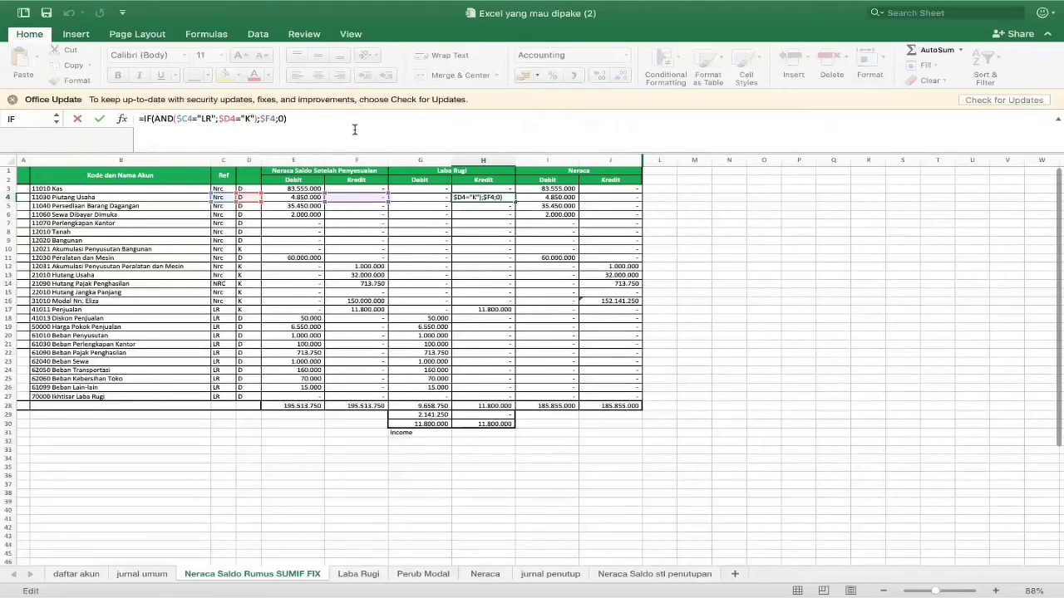
{"action": "key", "text": "Return"}
{"action": "left_click", "coordinate": [502, 192]}
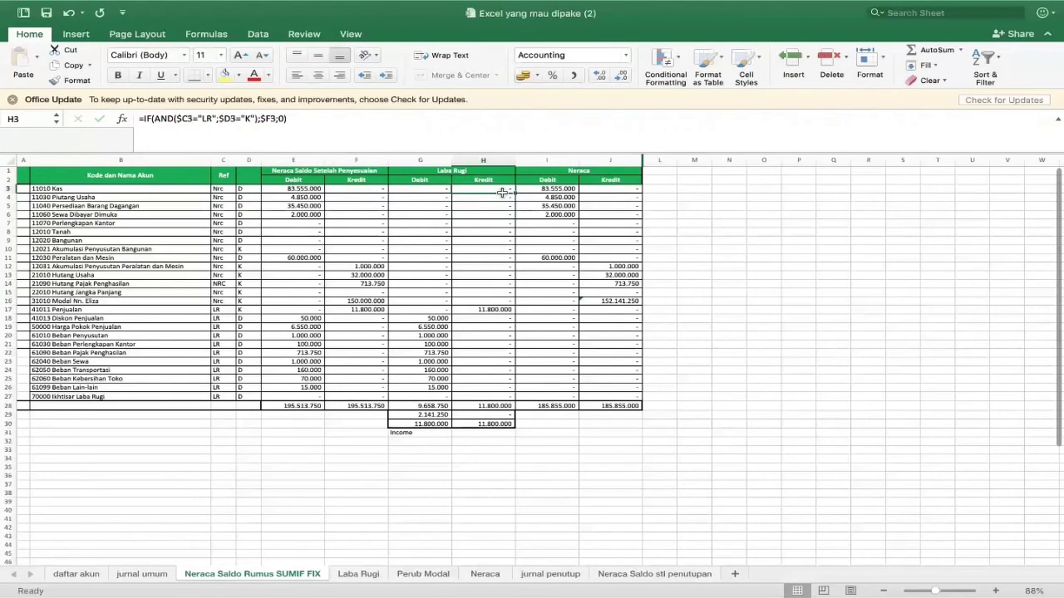
{"action": "left_click_drag", "start_coordinate": [516, 193], "coordinate": [506, 400]}
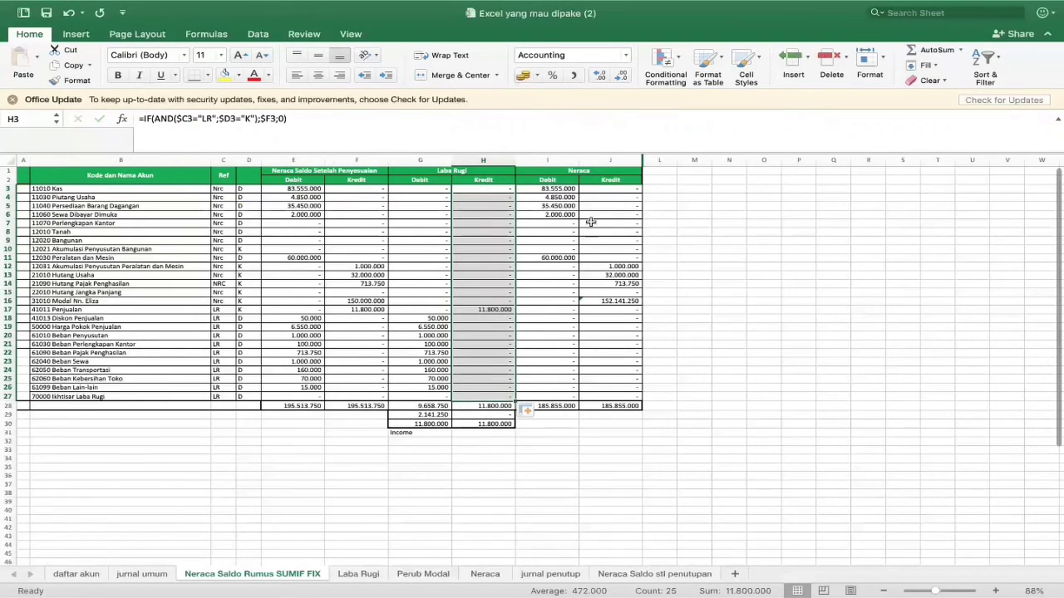
Review the range summed by the Laba Rugi debit total formula in G28.
{"action": "left_click", "coordinate": [434, 406]}
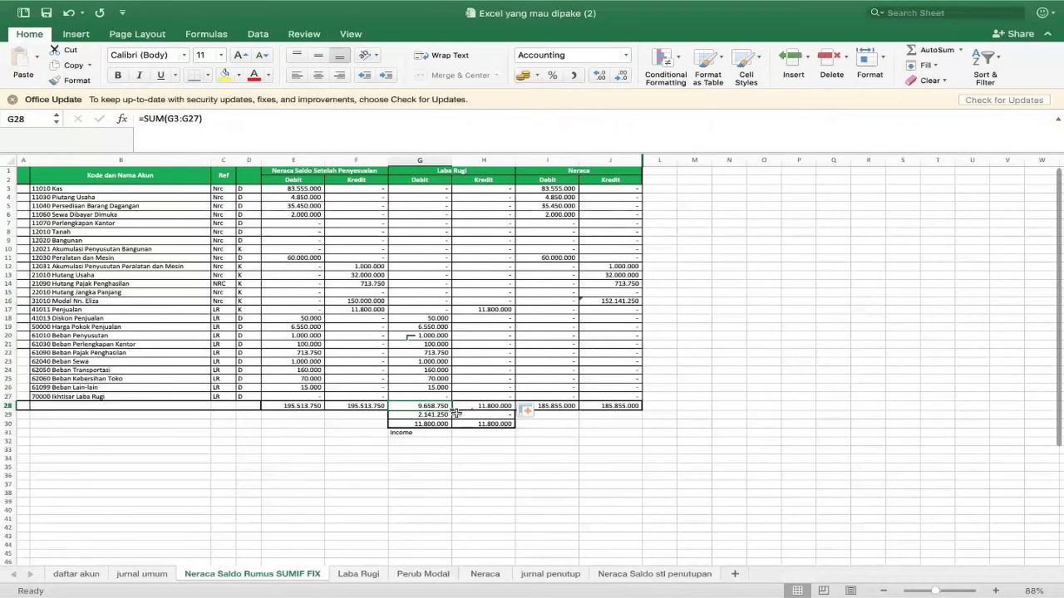
{"action": "left_click_drag", "start_coordinate": [456, 406], "coordinate": [413, 408]}
{"action": "left_click", "coordinate": [237, 118]}
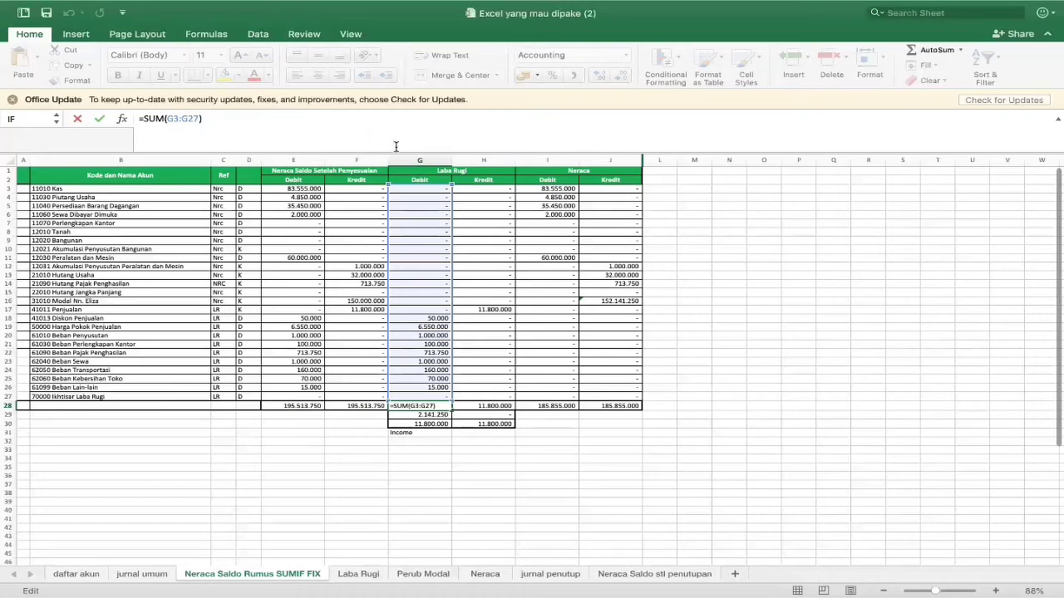
{"action": "key", "text": "Return"}
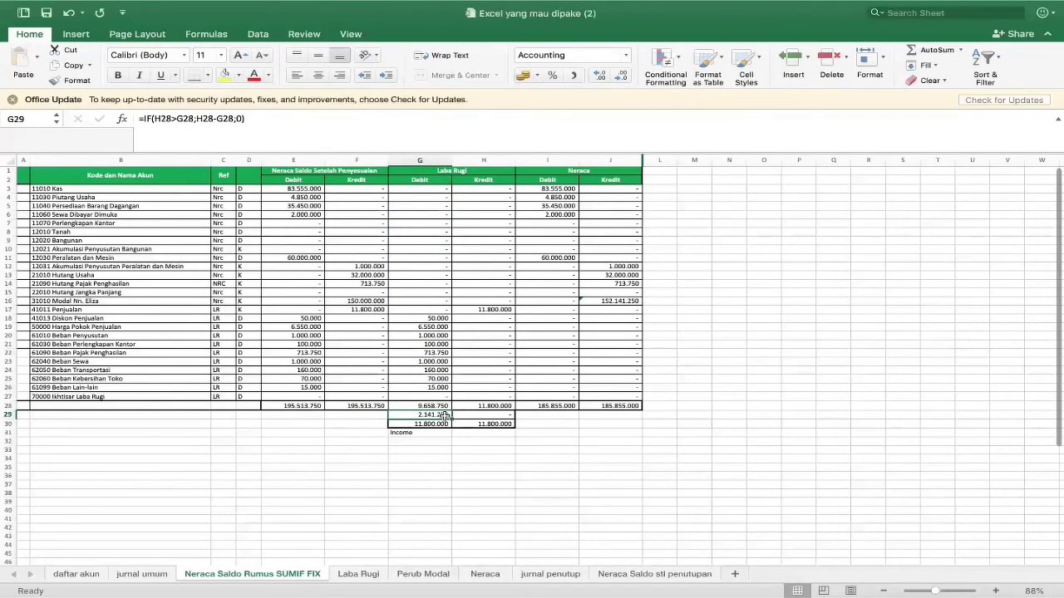
Examine the IF formula in G29, checking its H28>G28 test and the H28-G28 value-if-true argument.
{"action": "left_click", "coordinate": [455, 415]}
{"action": "left_click", "coordinate": [439, 416]}
{"action": "left_click", "coordinate": [161, 119]}
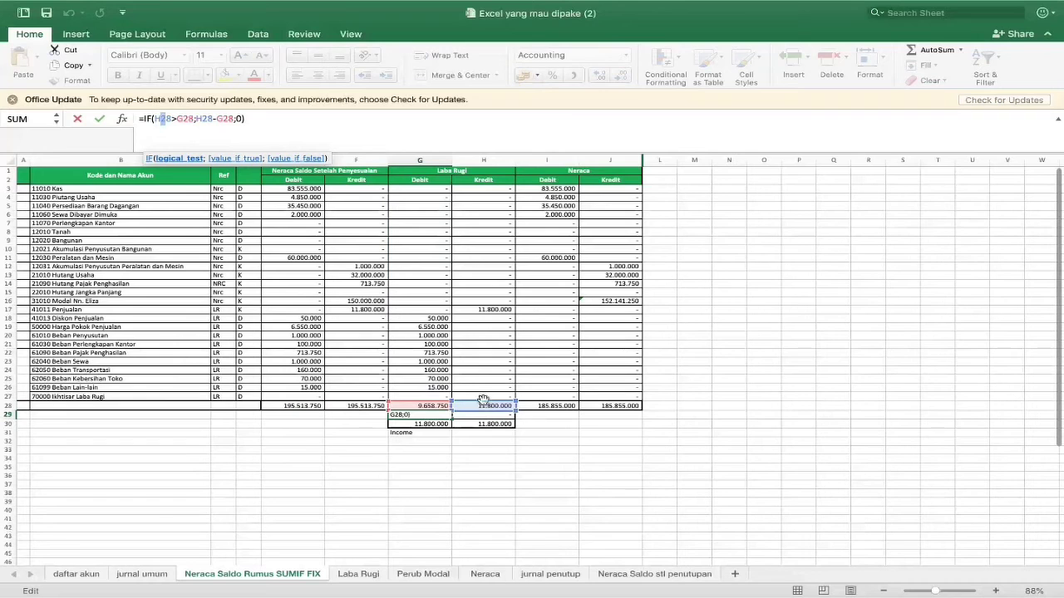
{"action": "left_click", "coordinate": [209, 118]}
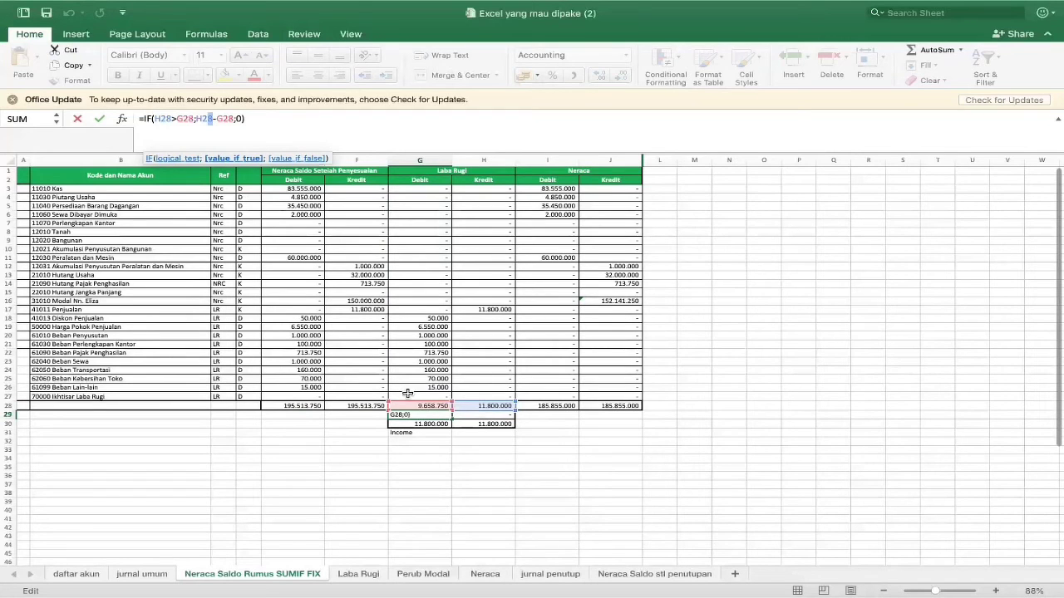
{"action": "key", "text": "Return"}
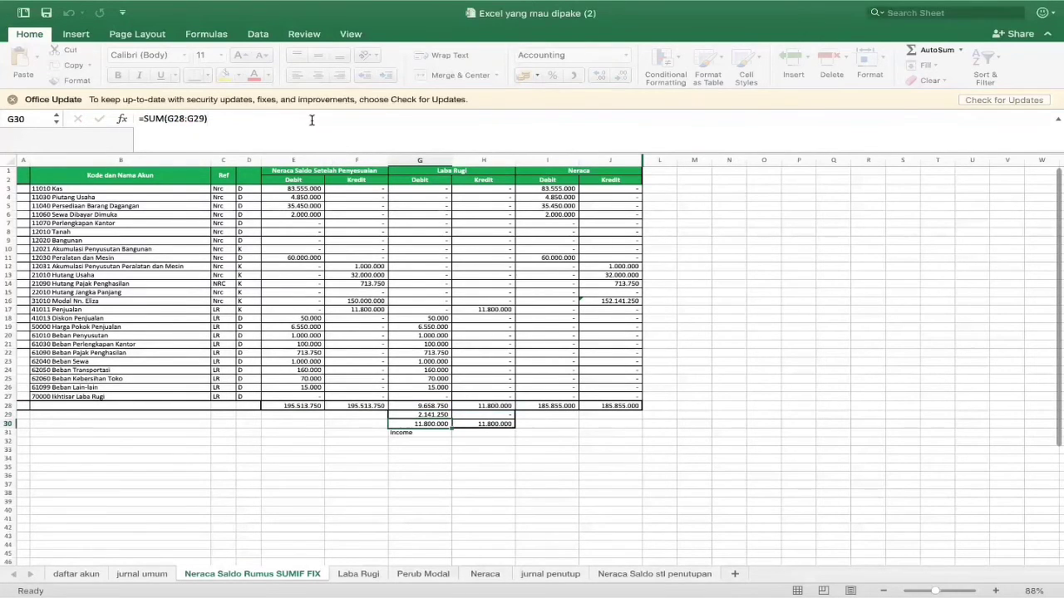
Check the IF formula in H29 and the Income and Loss label formulas in G31 and H31.
{"action": "left_click", "coordinate": [482, 415]}
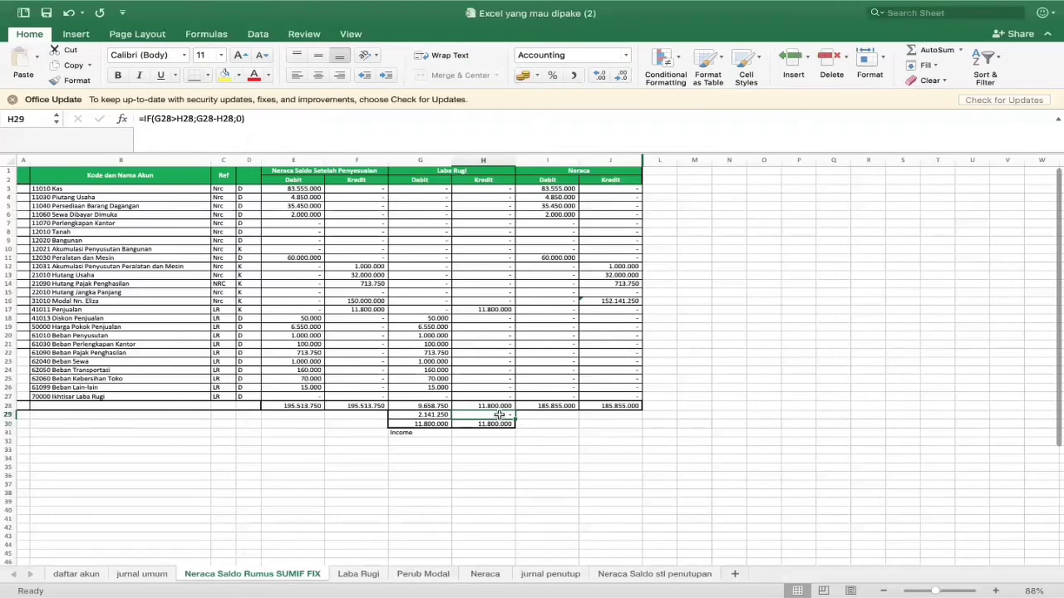
{"action": "left_click", "coordinate": [416, 432]}
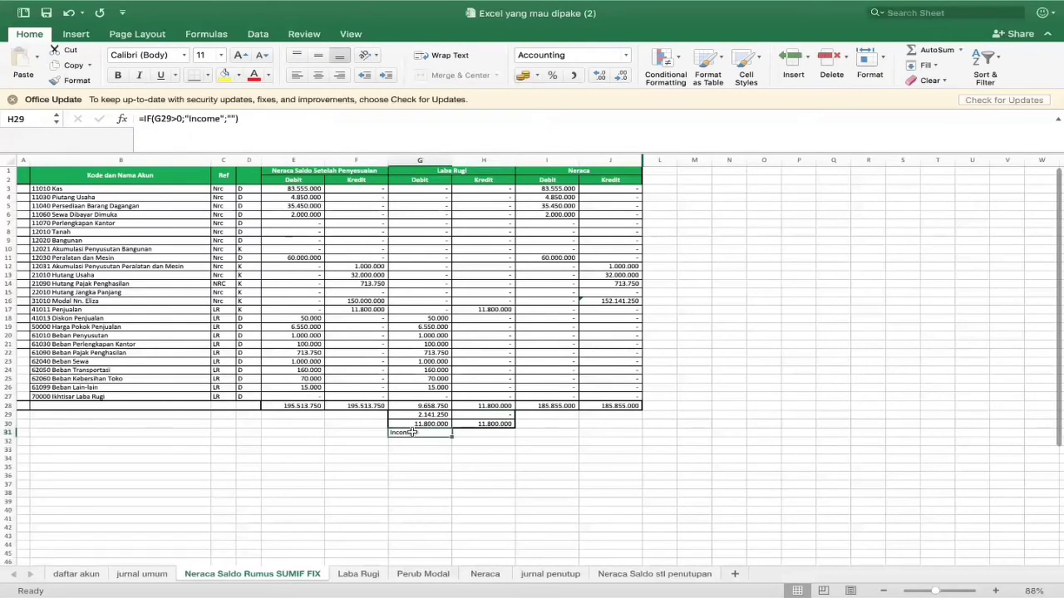
{"action": "left_click_drag", "start_coordinate": [471, 435], "coordinate": [487, 432]}
{"action": "left_click", "coordinate": [476, 428]}
Replace the G28 total with 12000000 to test the loss formulas in H29 and H31, and undo the replacement.
{"action": "left_click", "coordinate": [416, 404]}
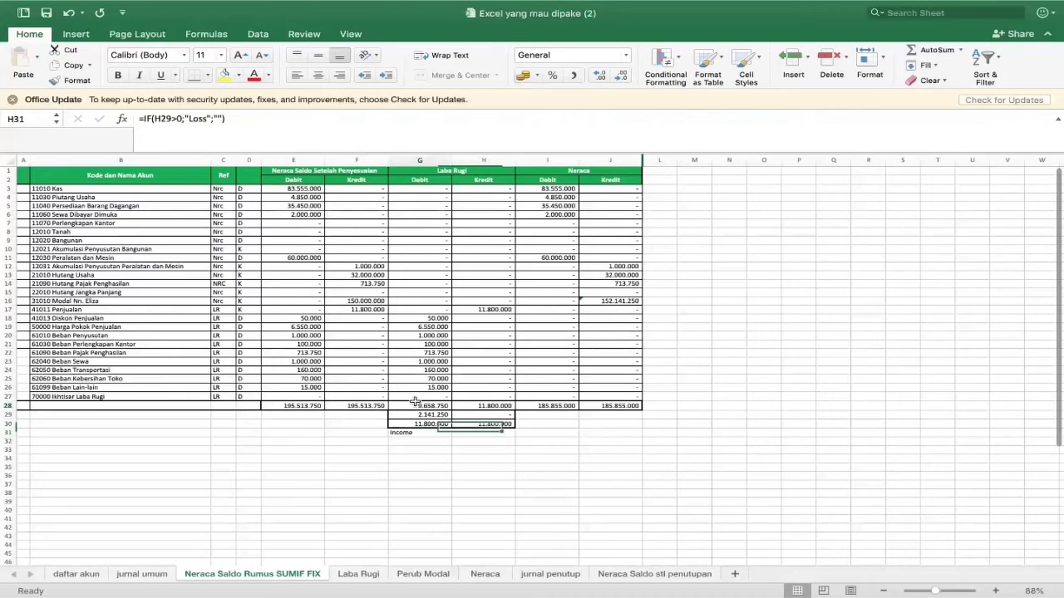
{"action": "left_click", "coordinate": [181, 121]}
{"action": "left_click_drag", "start_coordinate": [181, 121], "coordinate": [125, 119]}
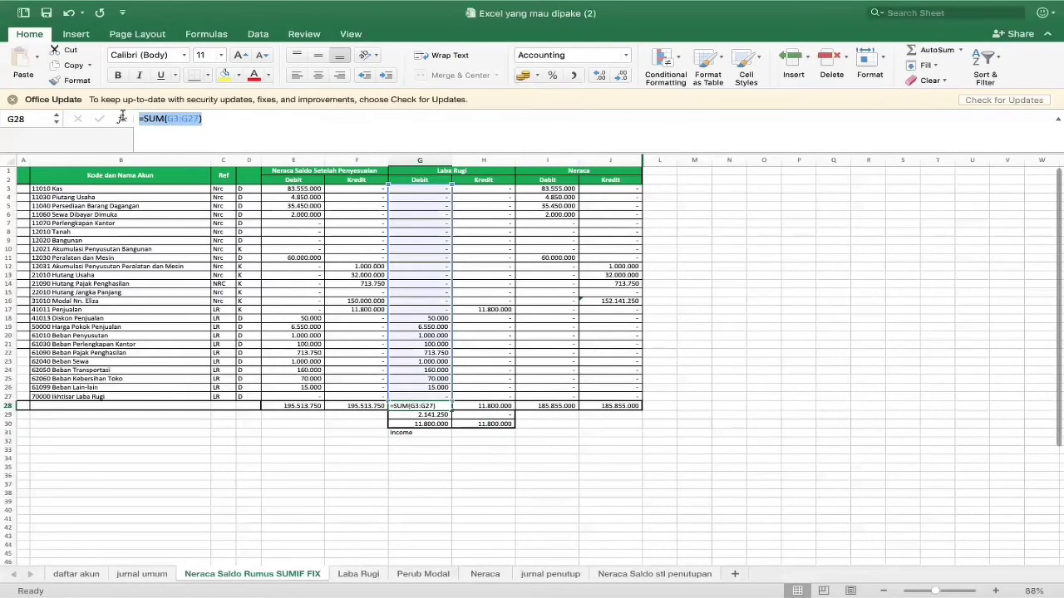
{"action": "type", "text": "12000000"}
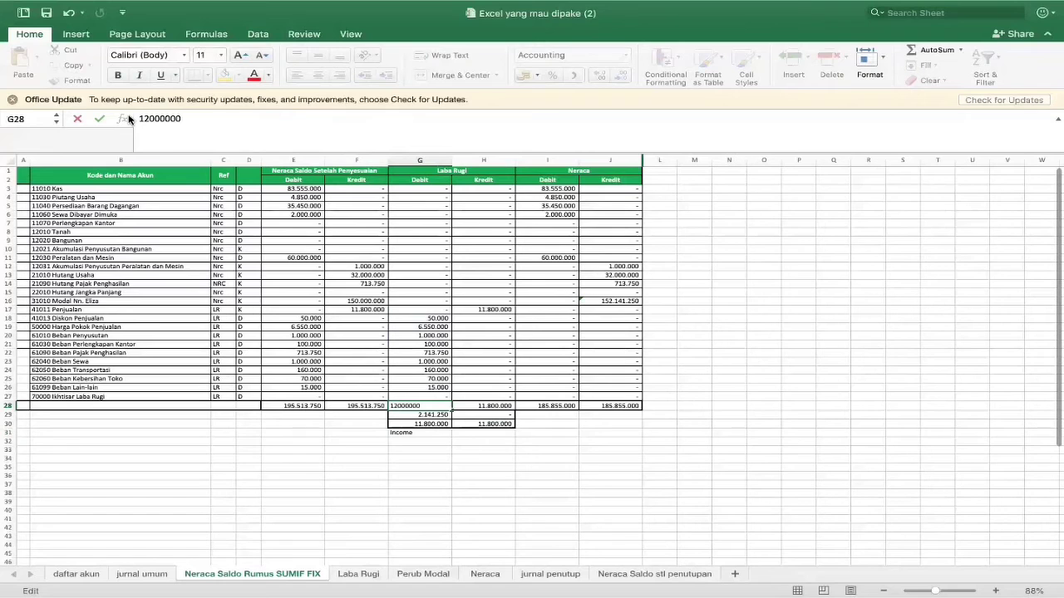
{"action": "key", "text": "Return"}
{"action": "left_click", "coordinate": [484, 414]}
{"action": "left_click", "coordinate": [477, 432]}
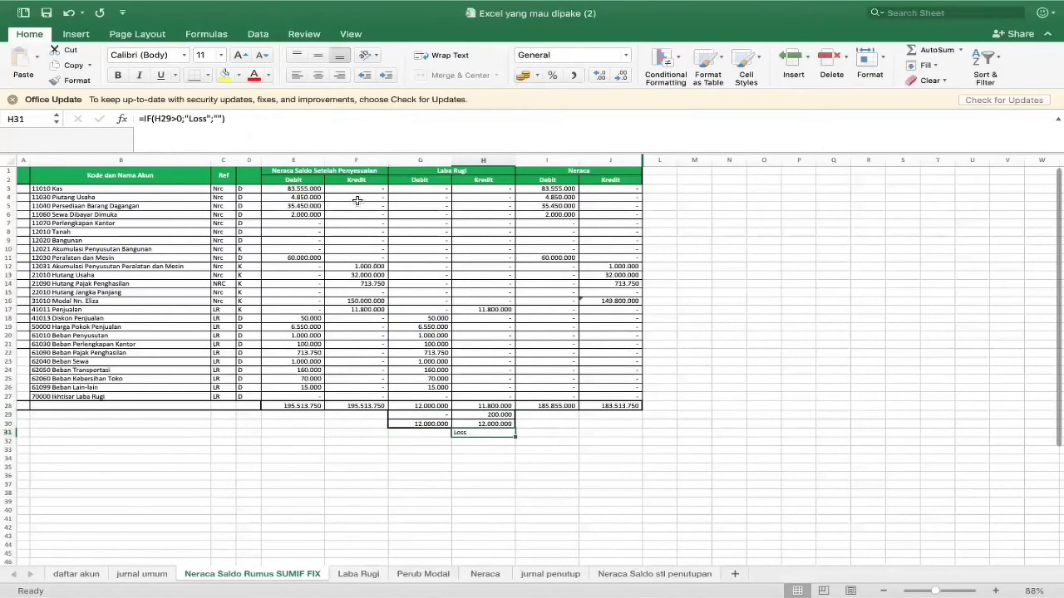
{"action": "left_click", "coordinate": [69, 13]}
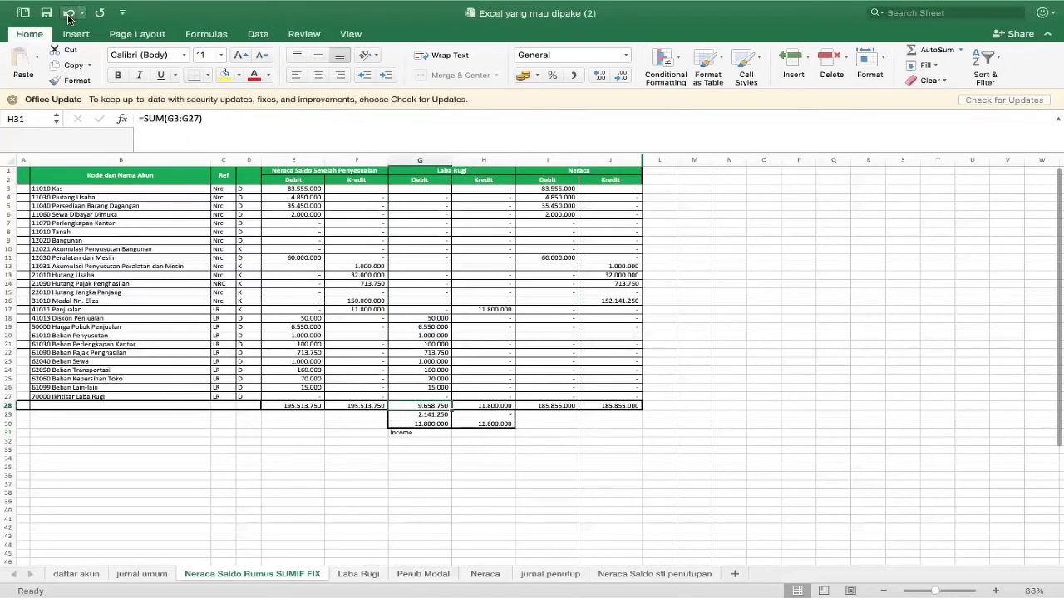
Look at the formulas in G29 and J16, and review the "NRC" and "D" conditions of the Neraca debit formula in I3.
{"action": "left_click", "coordinate": [438, 413]}
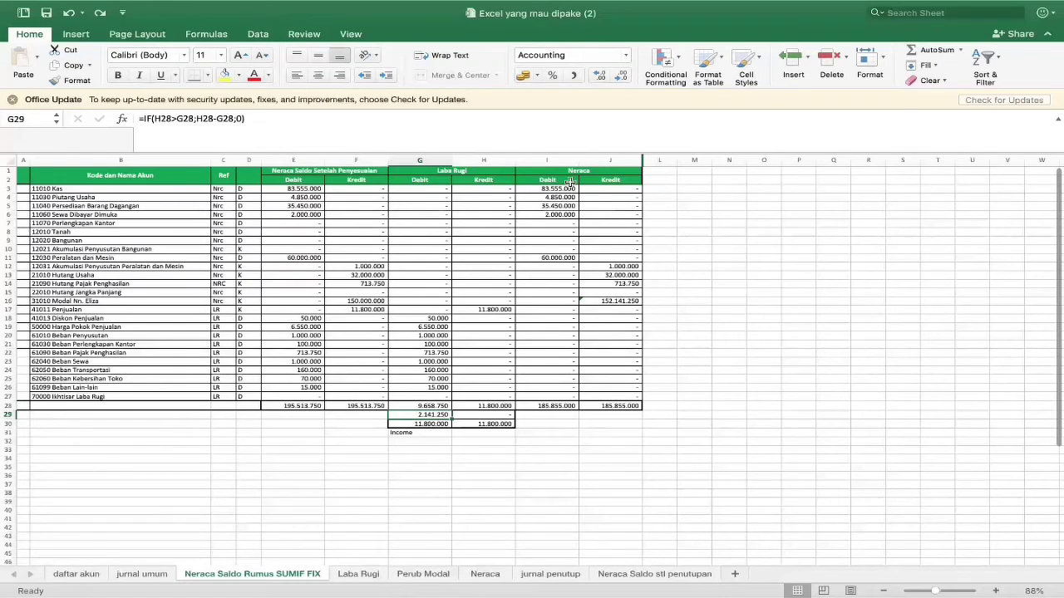
{"action": "left_click", "coordinate": [609, 301]}
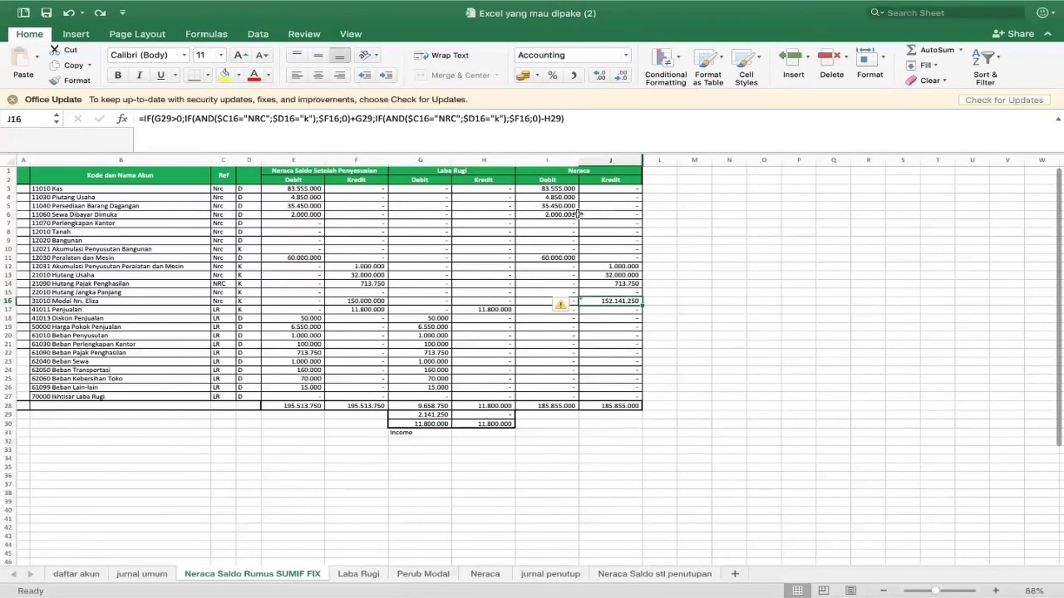
{"action": "left_click", "coordinate": [562, 188]}
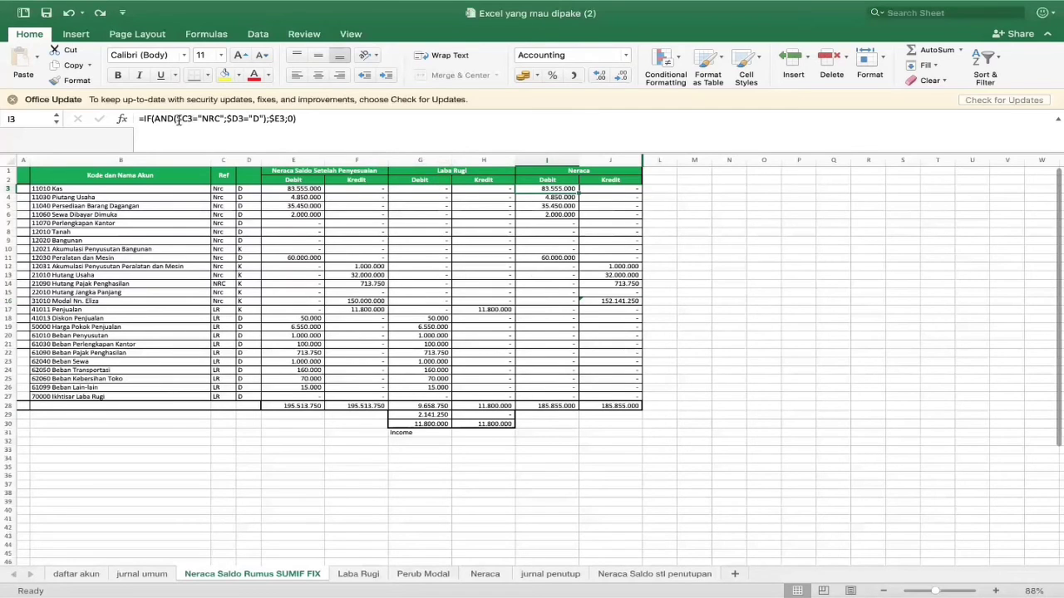
{"action": "left_click", "coordinate": [216, 119]}
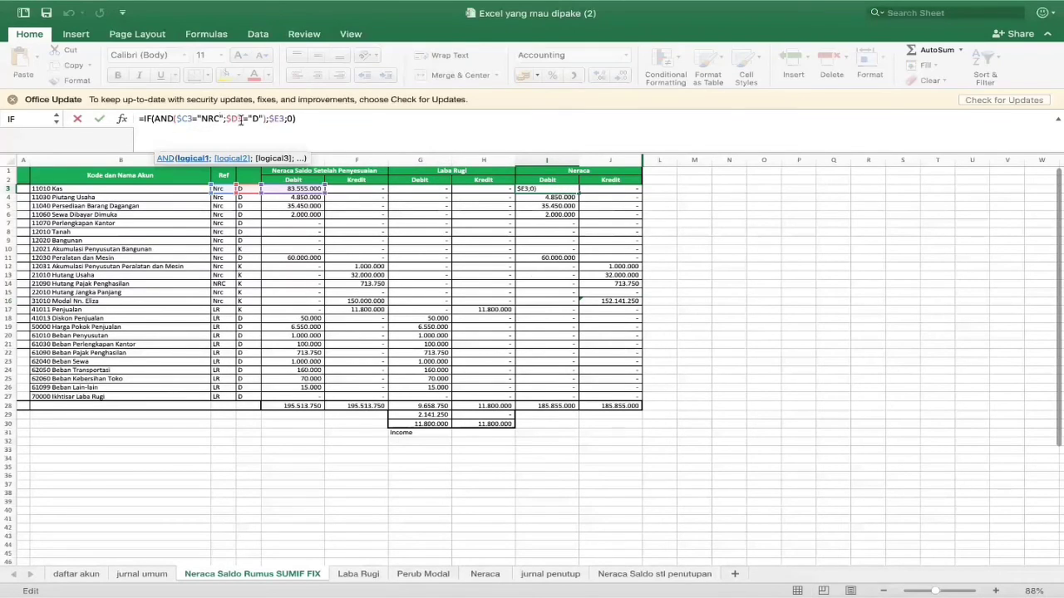
{"action": "left_click", "coordinate": [261, 119]}
{"action": "type", "text": ")"}
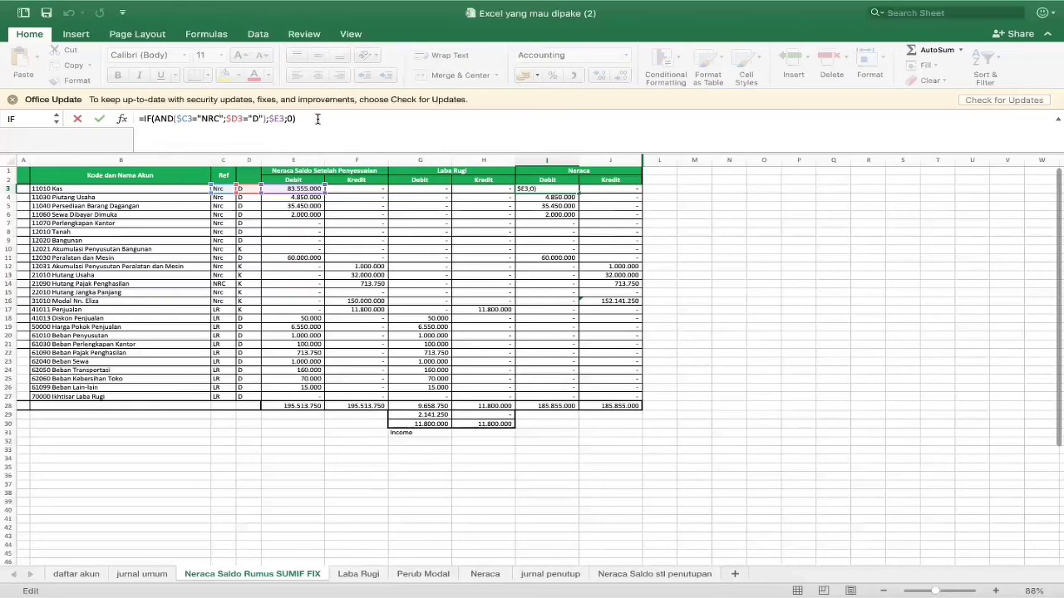
{"action": "key", "text": "Return"}
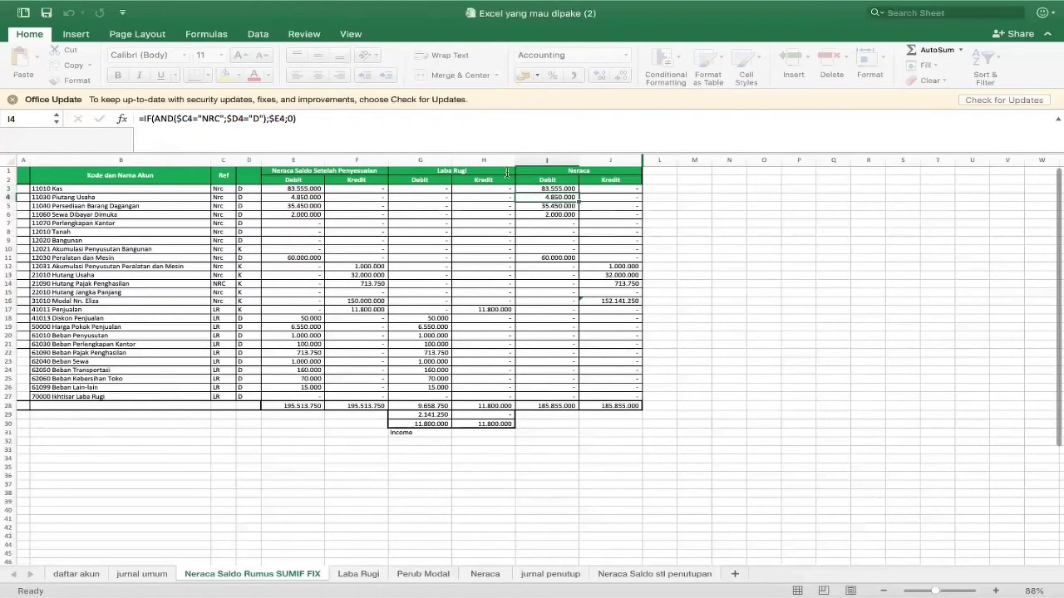
{"action": "left_click", "coordinate": [568, 189]}
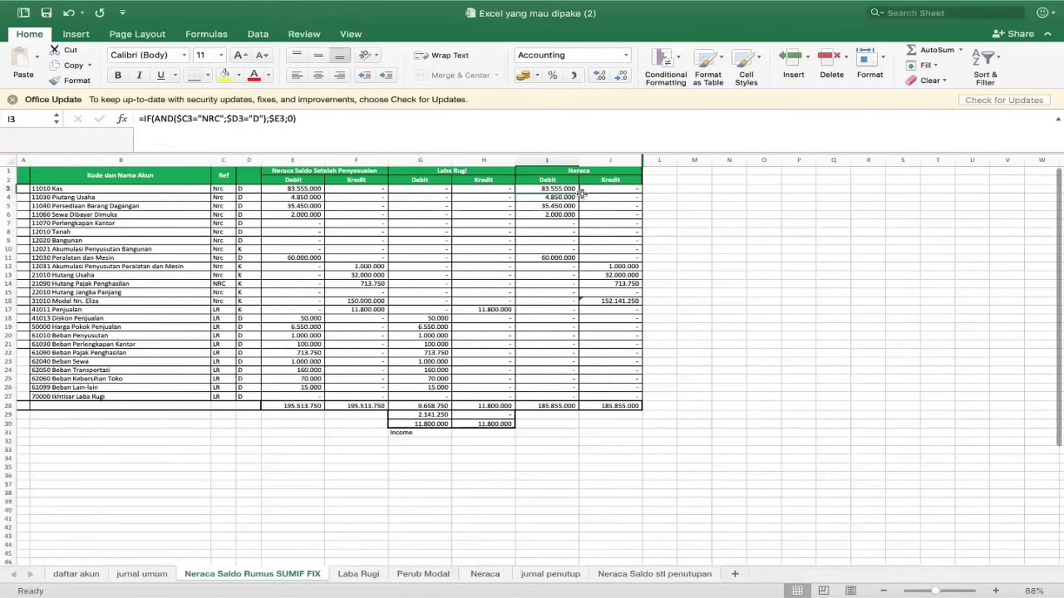
Review the "NRC" and "k" conditions of the Neraca credit formula in J3.
{"action": "left_click", "coordinate": [634, 188]}
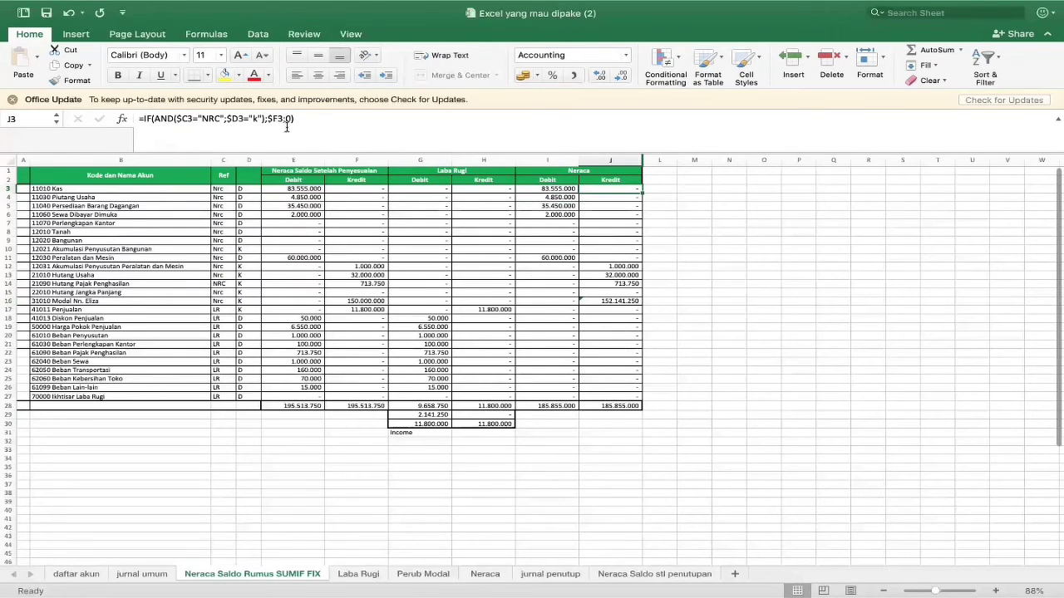
{"action": "left_click", "coordinate": [213, 119]}
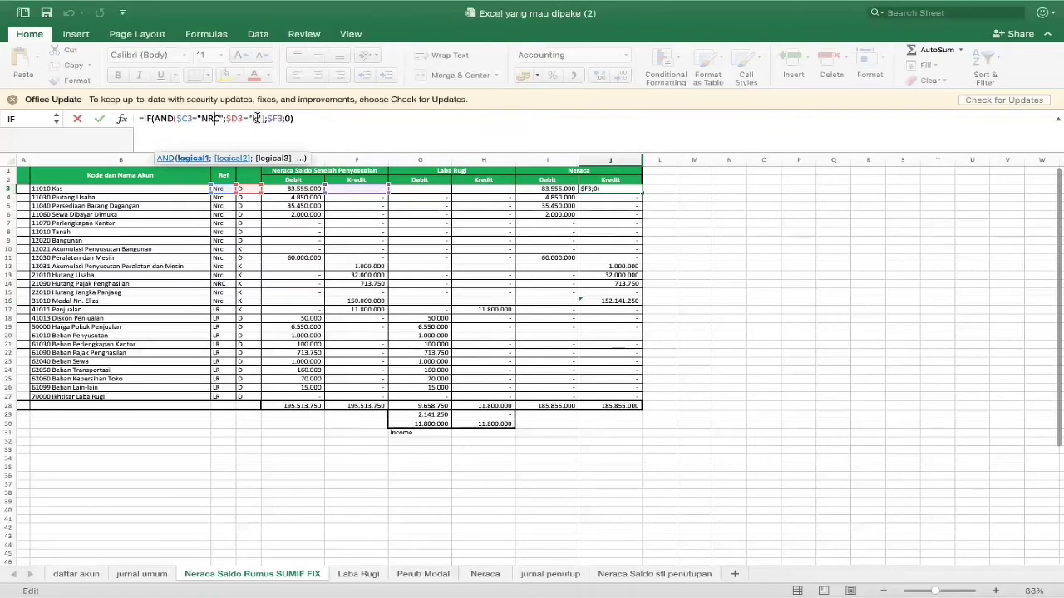
{"action": "key", "text": "Return"}
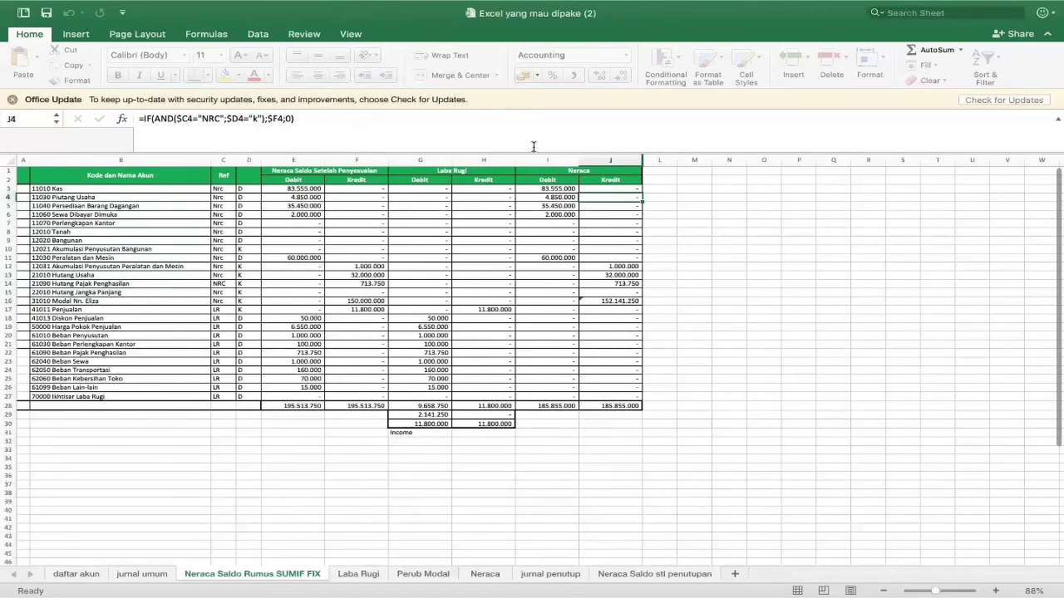
Fill the Neraca credit formula from J3 down through J27, compare J16 with the income in G29, and undo the fill.
{"action": "left_click", "coordinate": [637, 191]}
{"action": "left_click_drag", "start_coordinate": [641, 307], "coordinate": [642, 400]}
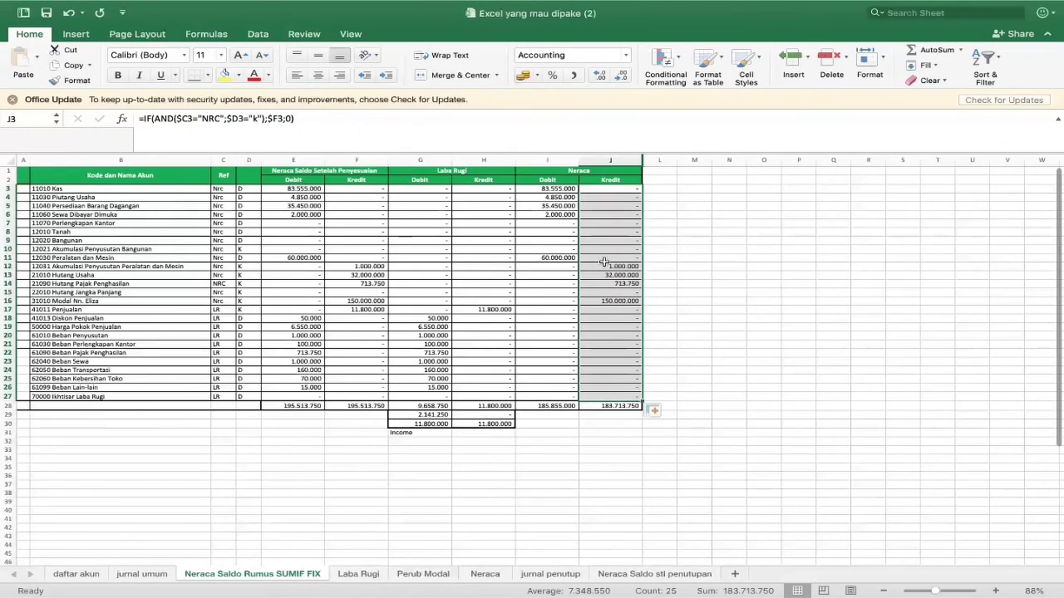
{"action": "left_click", "coordinate": [614, 301]}
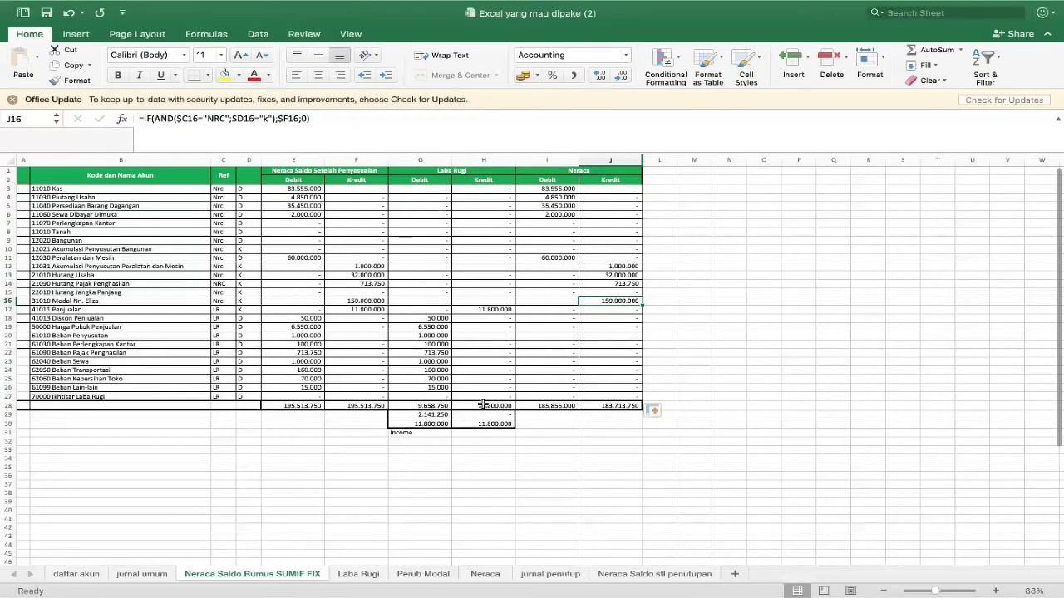
{"action": "left_click", "coordinate": [418, 415]}
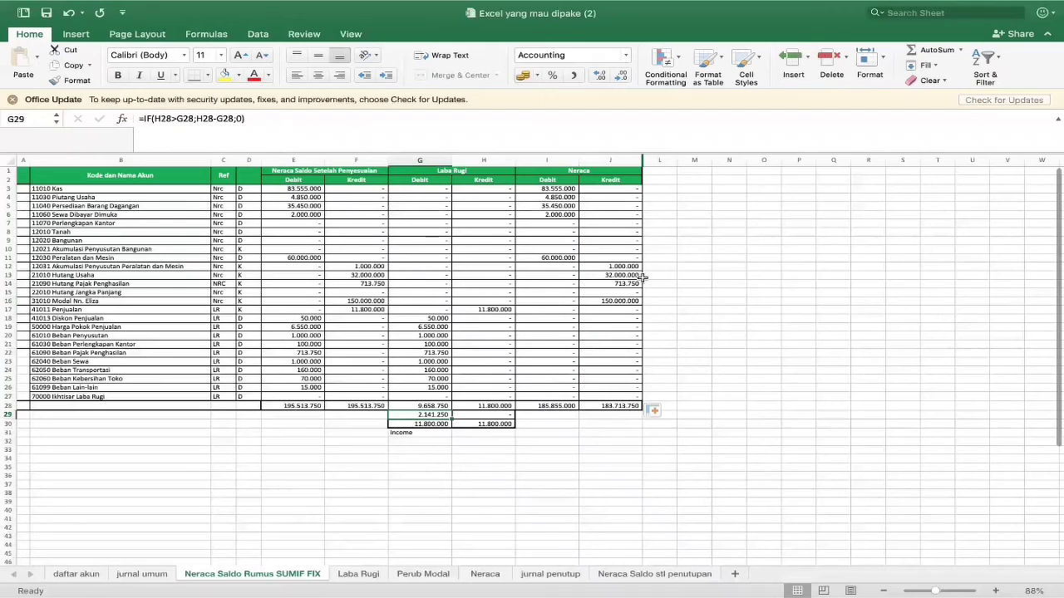
{"action": "left_click", "coordinate": [619, 302]}
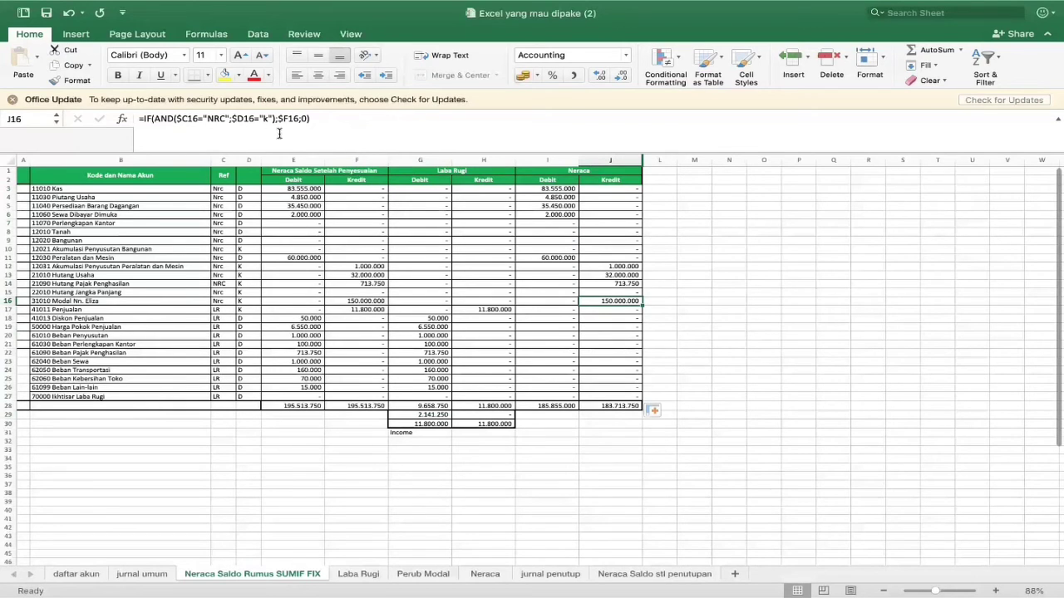
{"action": "left_click", "coordinate": [67, 13]}
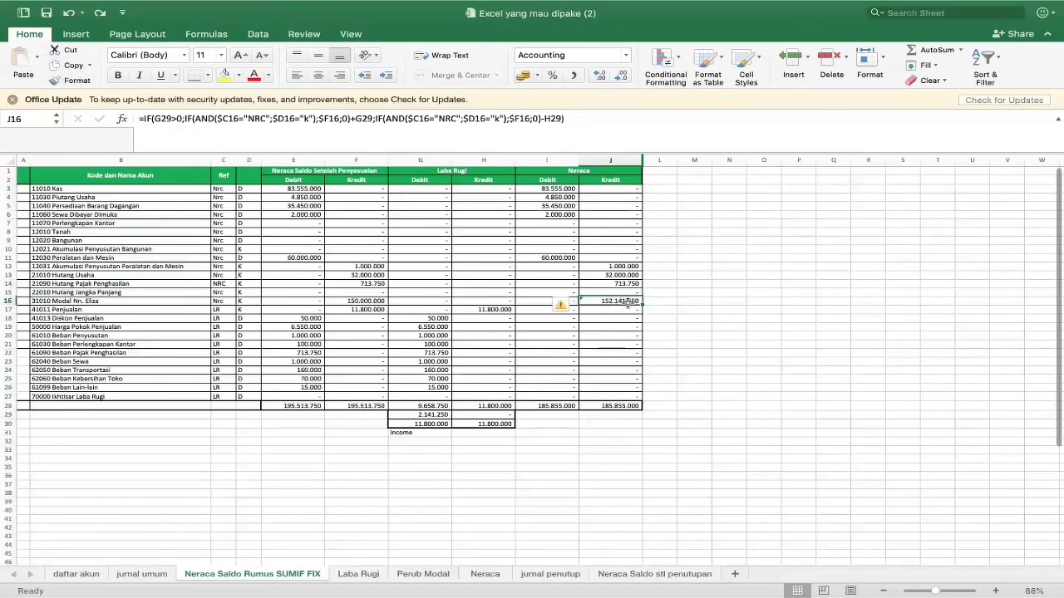
Examine the nested IF formula in J16, from the G29>0 test through the +G29 and -H29 adjustments.
{"action": "left_click", "coordinate": [161, 119]}
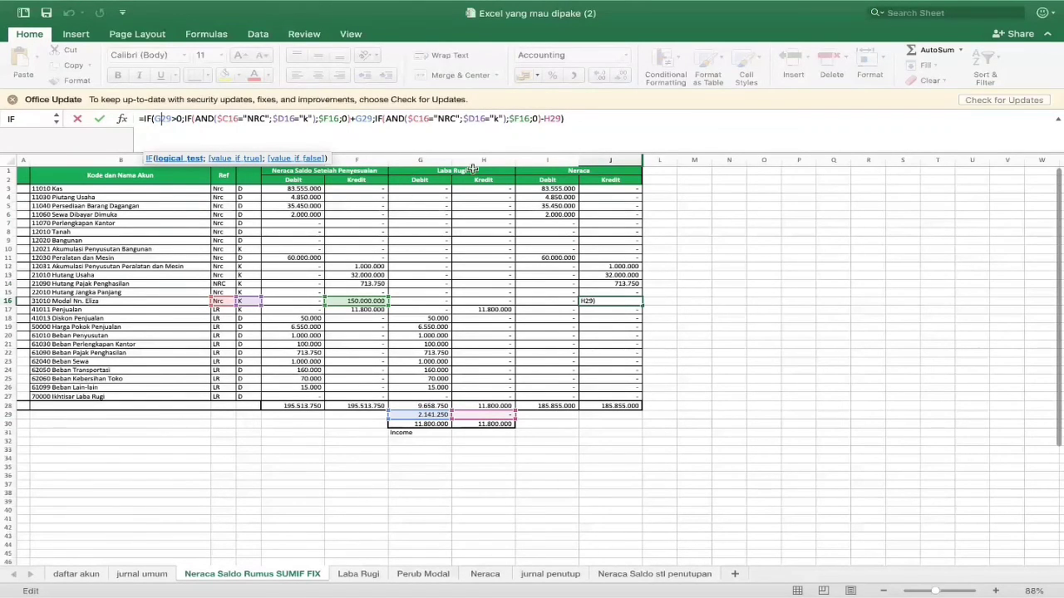
{"action": "left_click", "coordinate": [335, 119]}
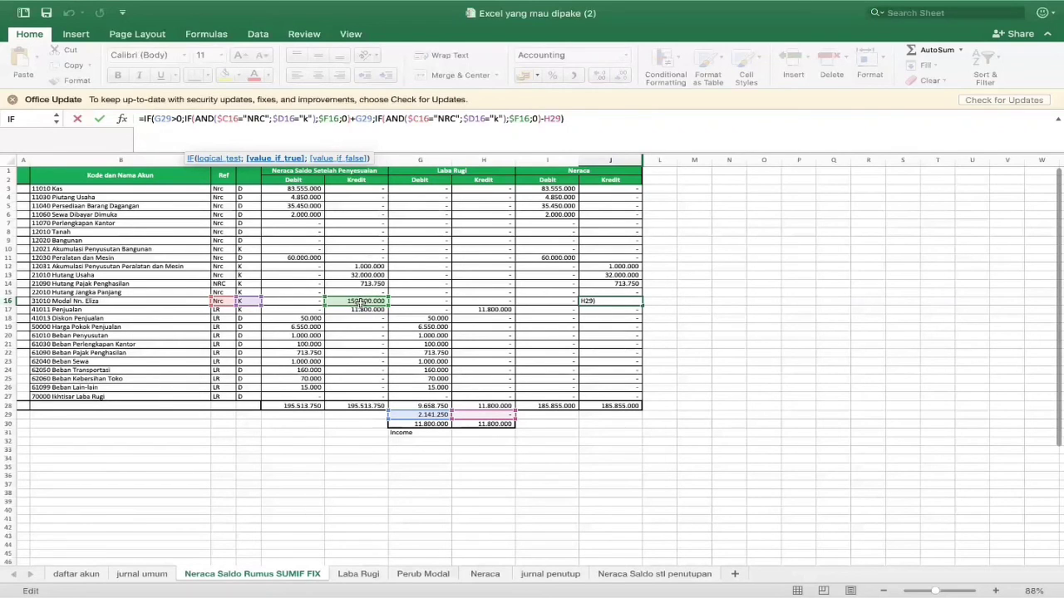
{"action": "left_click", "coordinate": [361, 119]}
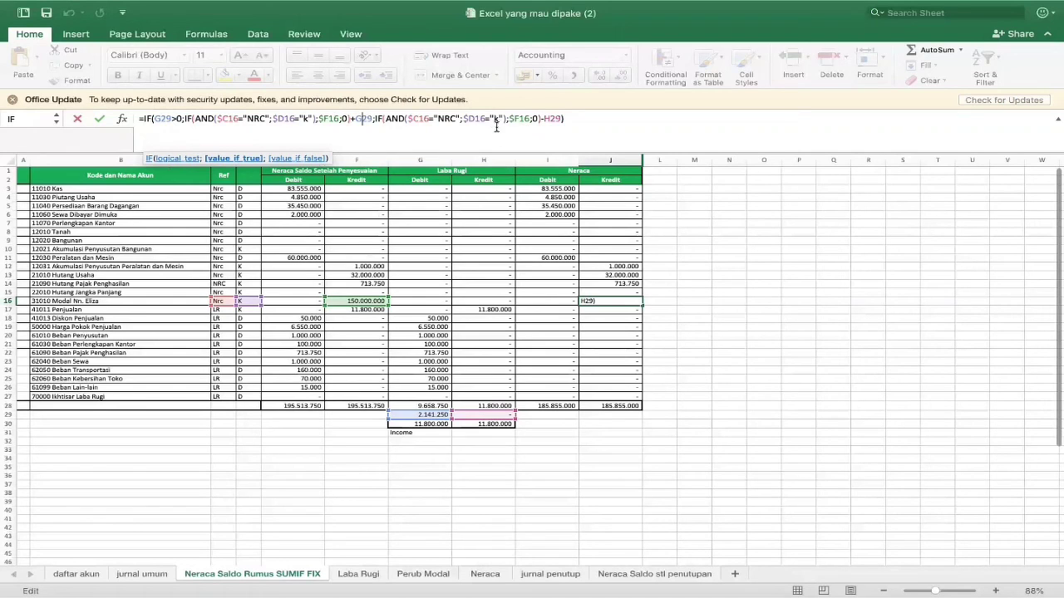
{"action": "left_click", "coordinate": [417, 119]}
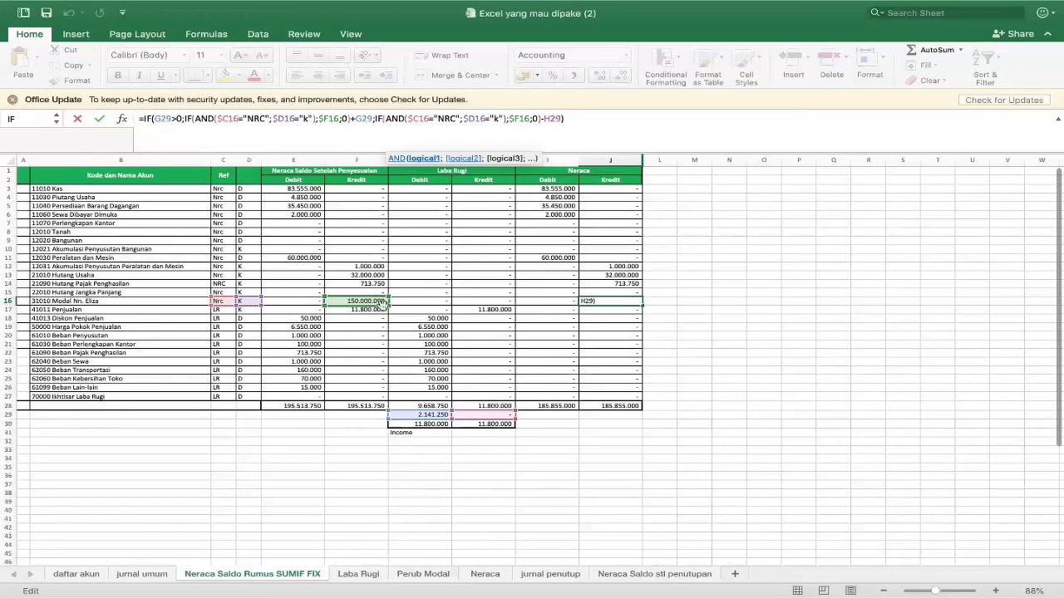
{"action": "left_click", "coordinate": [557, 122]}
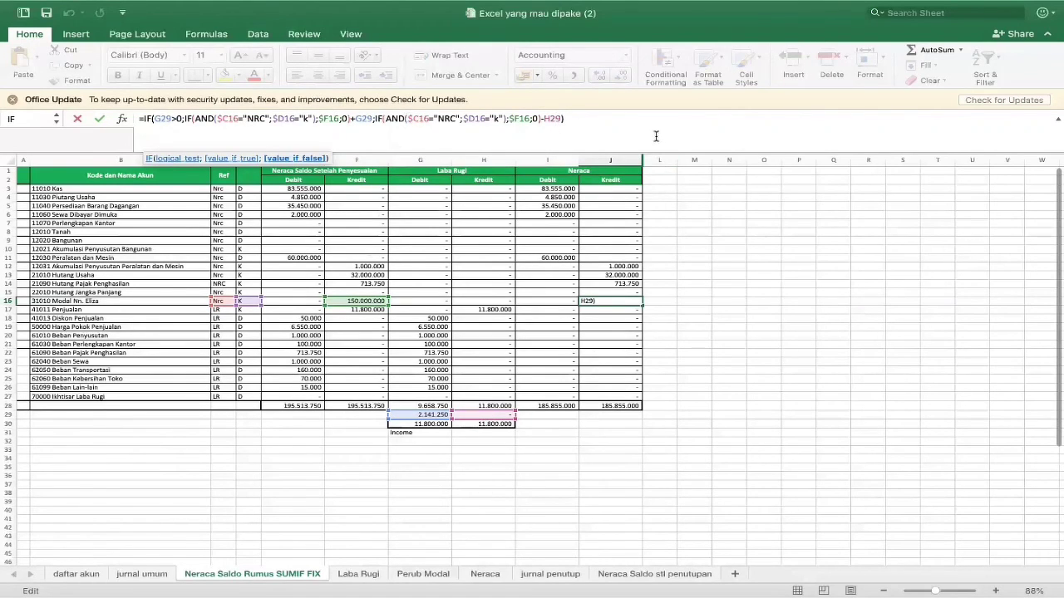
{"action": "key", "text": "Return"}
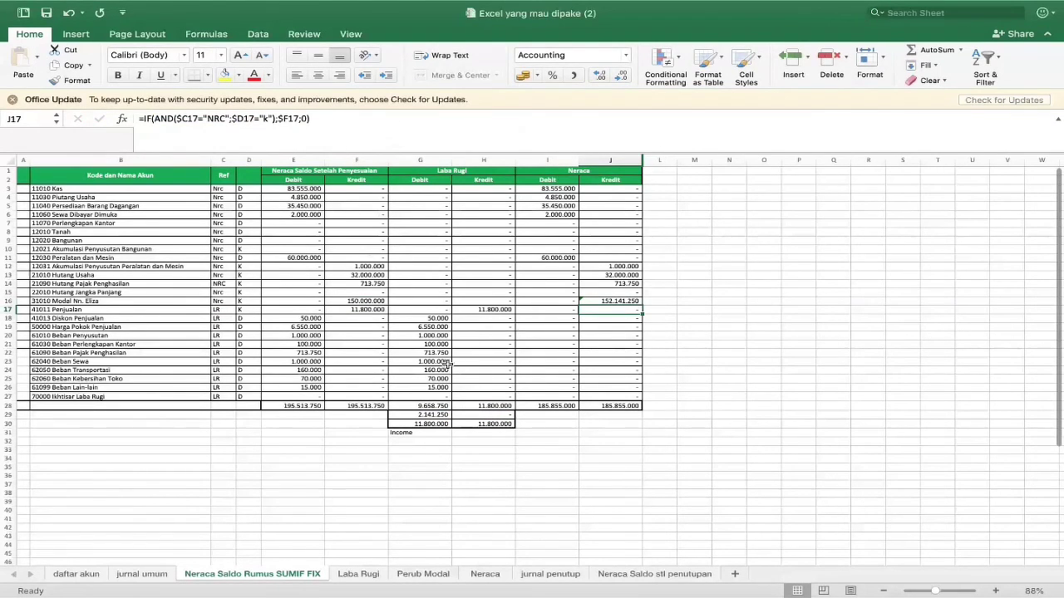
Set G28 to 12.000.000 to test how the capital formula in J16 handles a loss, and undo the entry.
{"action": "left_click", "coordinate": [424, 406]}
{"action": "left_click", "coordinate": [399, 128]}
{"action": "left_click_drag", "start_coordinate": [204, 119], "coordinate": [137, 119]}
{"action": "type", "text": "12.000.00"}
{"action": "type", "text": "0"}
{"action": "key", "text": "Return"}
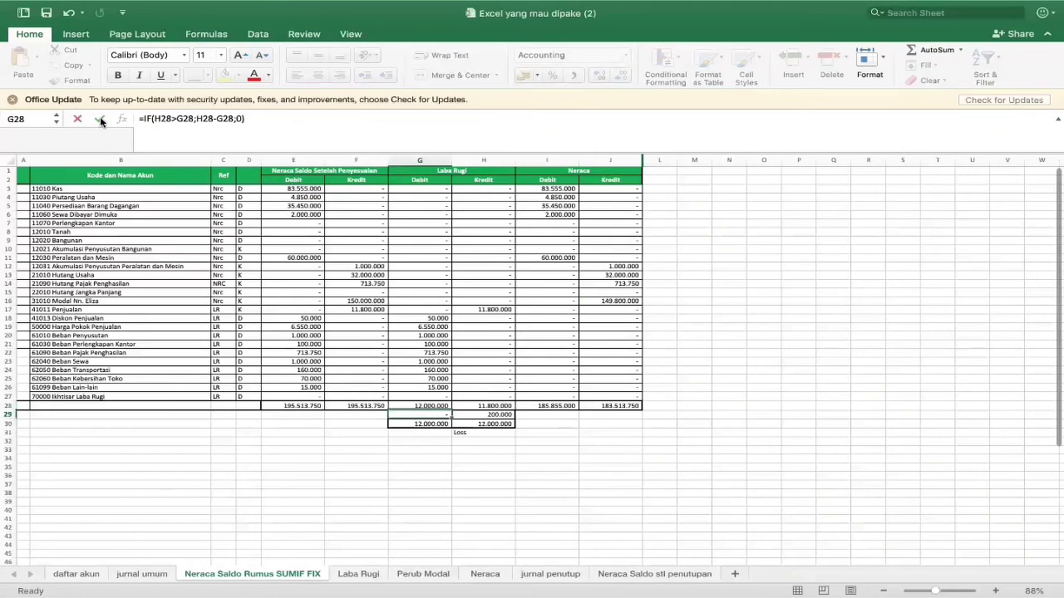
{"action": "left_click", "coordinate": [615, 301]}
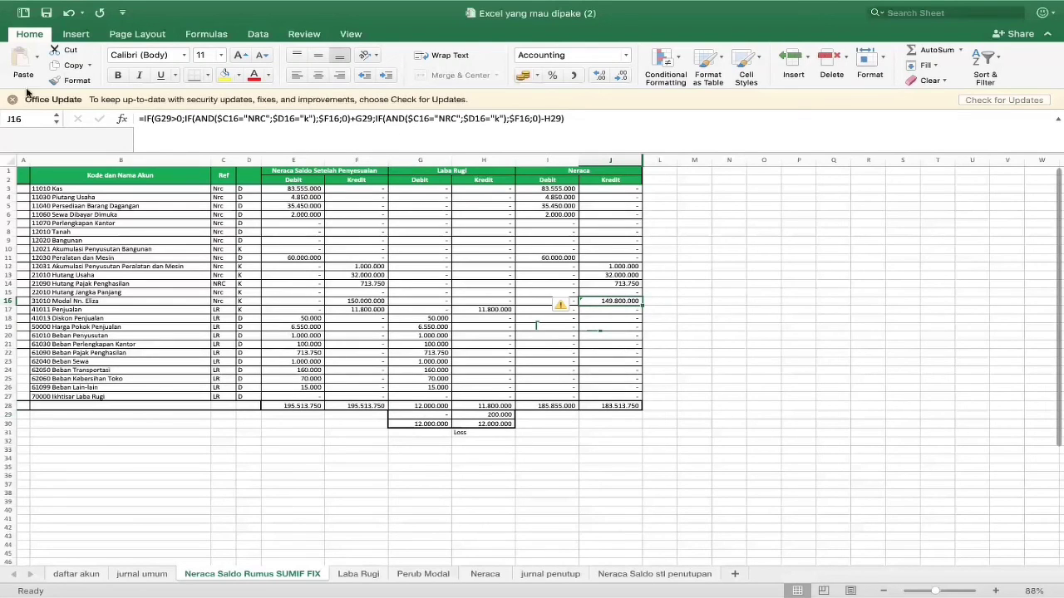
{"action": "left_click", "coordinate": [69, 12]}
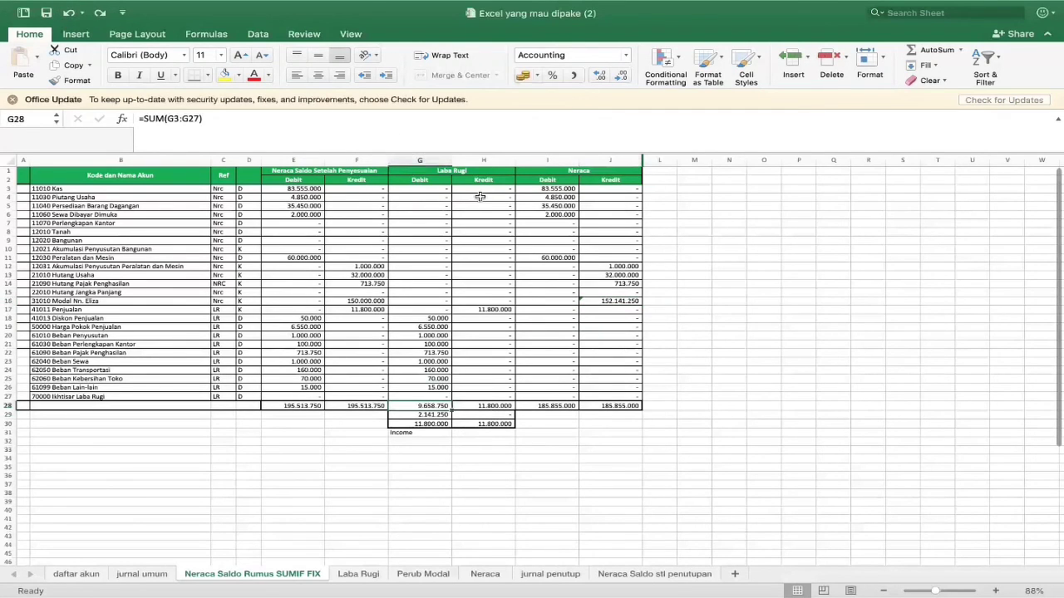